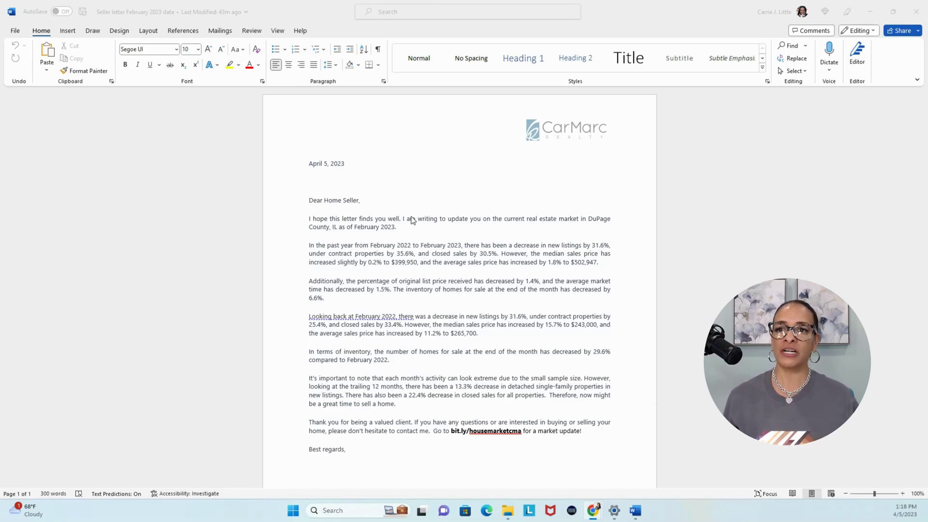
# Launch the Step-by-Step Mail Merge Wizard for Letters on the current document and browse for a recipient list.
pyautogui.click(220, 31)
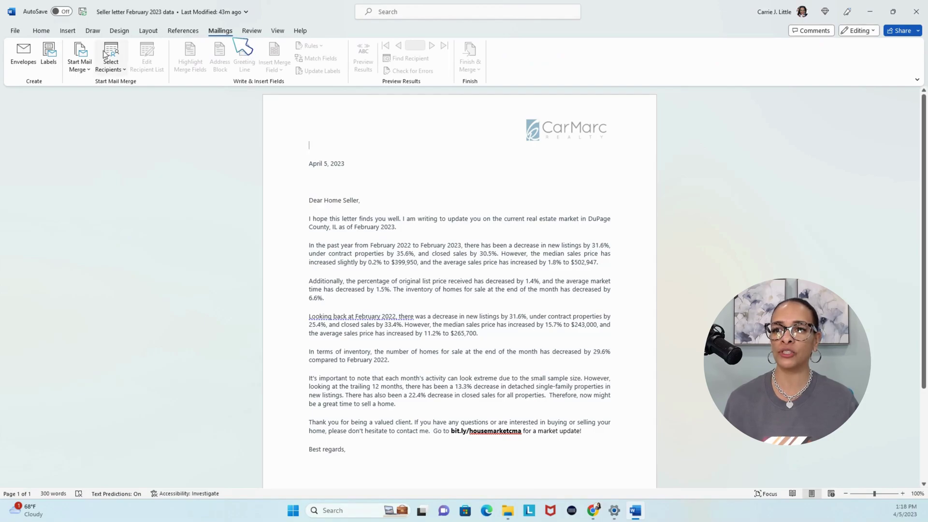
pyautogui.click(83, 70)
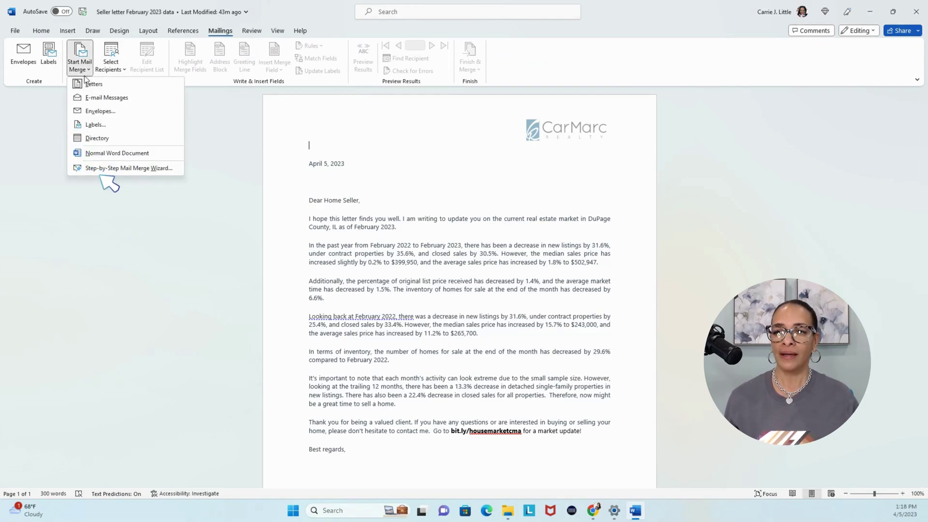
pyautogui.click(90, 168)
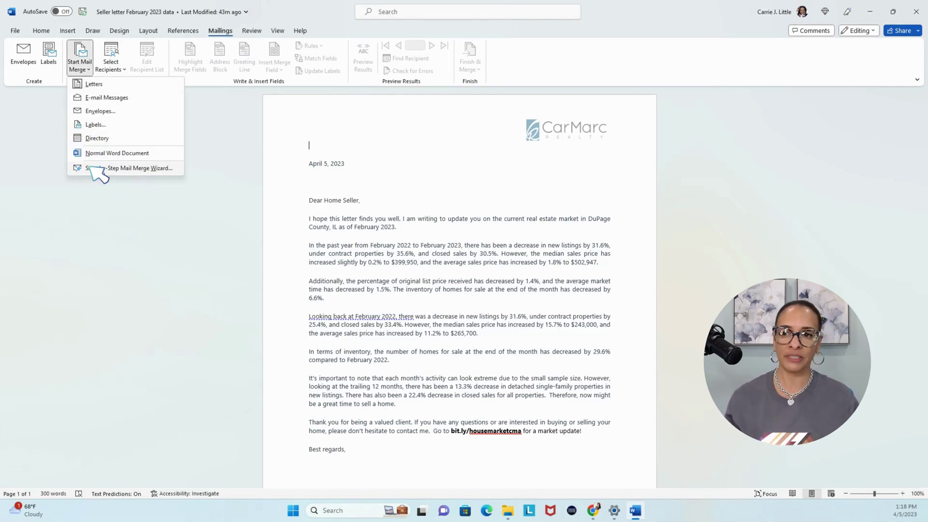
pyautogui.click(101, 169)
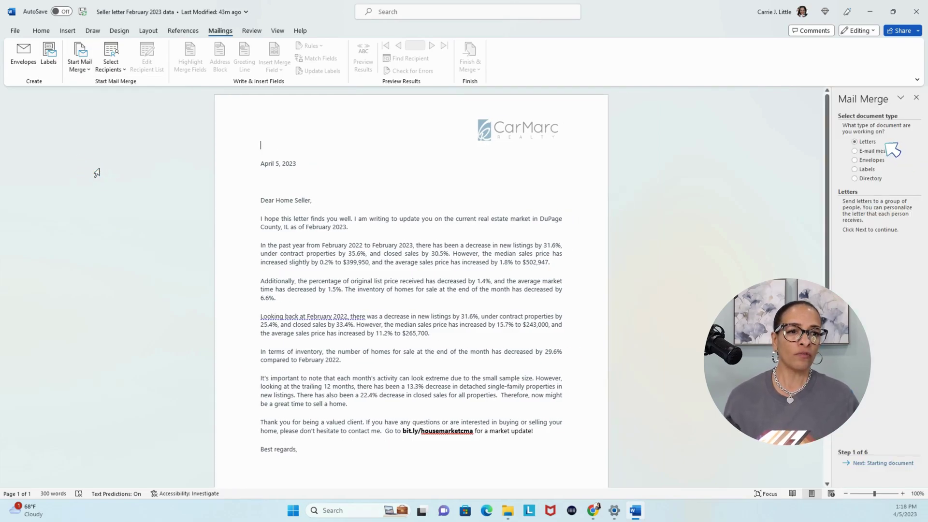
pyautogui.click(867, 143)
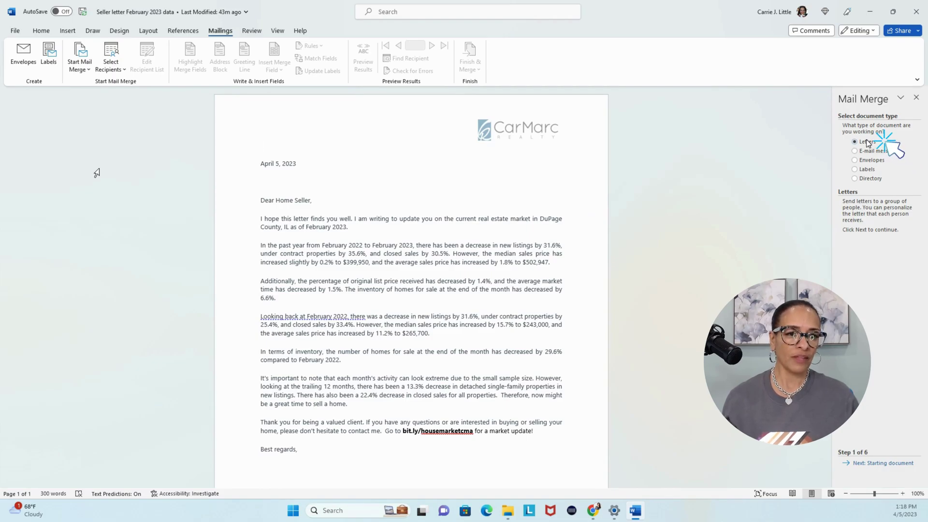
pyautogui.click(876, 467)
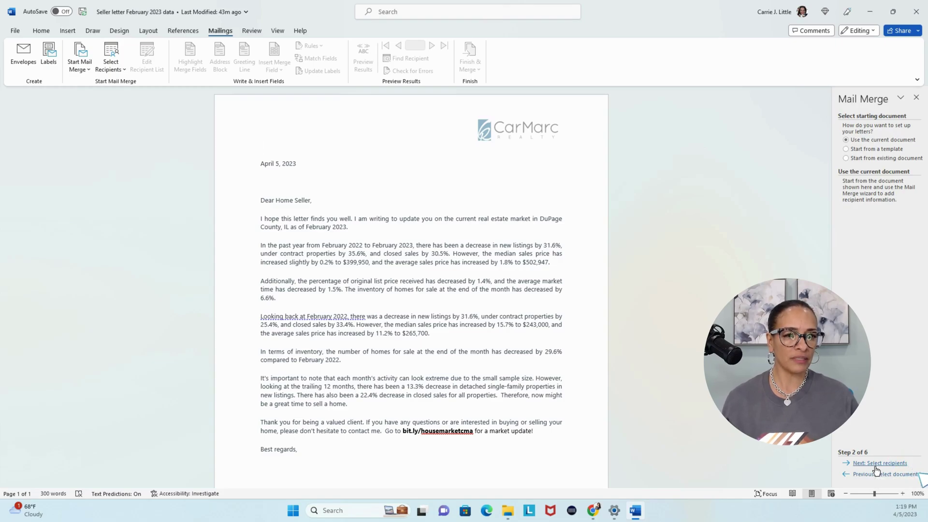
pyautogui.click(876, 465)
pyautogui.click(854, 190)
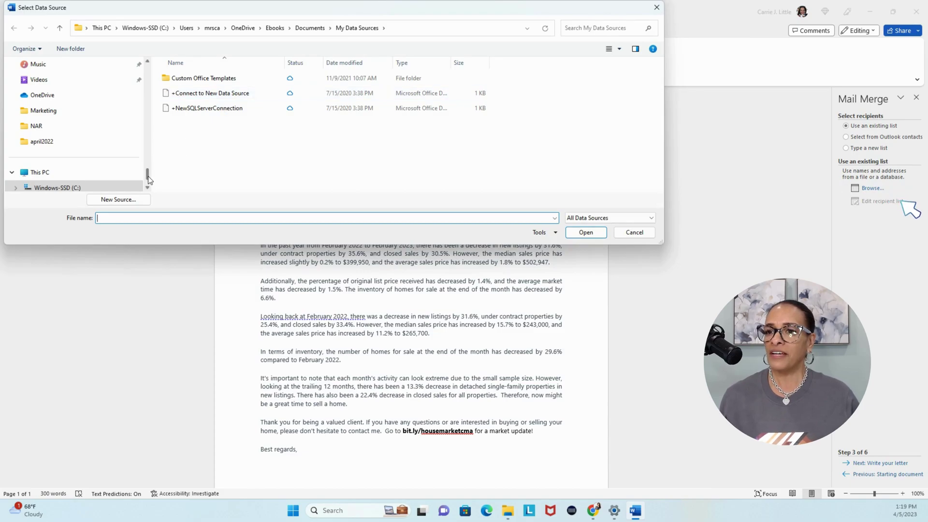
# Use Sheet1$ of 'fake seller spreadsheet.xlsx' in Downloads as the recipient list, keeping all five sellers.
pyautogui.moveTo(148, 175); pyautogui.dragTo(142, 56)
pyautogui.click(68, 65)
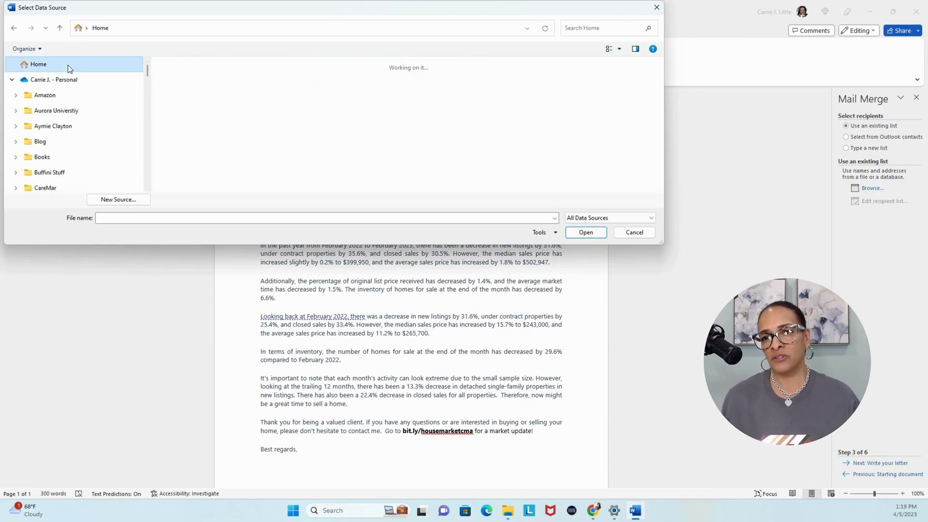
pyautogui.click(327, 93)
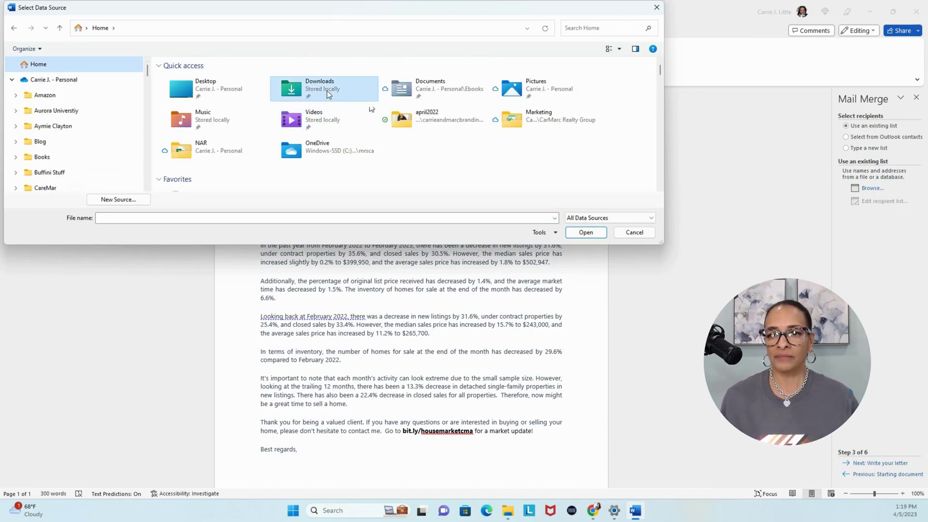
pyautogui.doubleClick(327, 90)
pyautogui.doubleClick(203, 92)
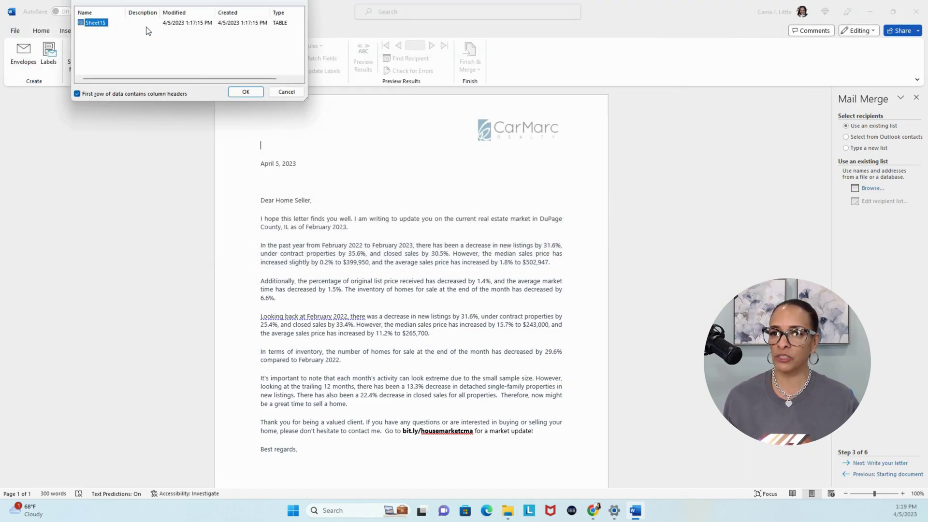
pyautogui.click(251, 92)
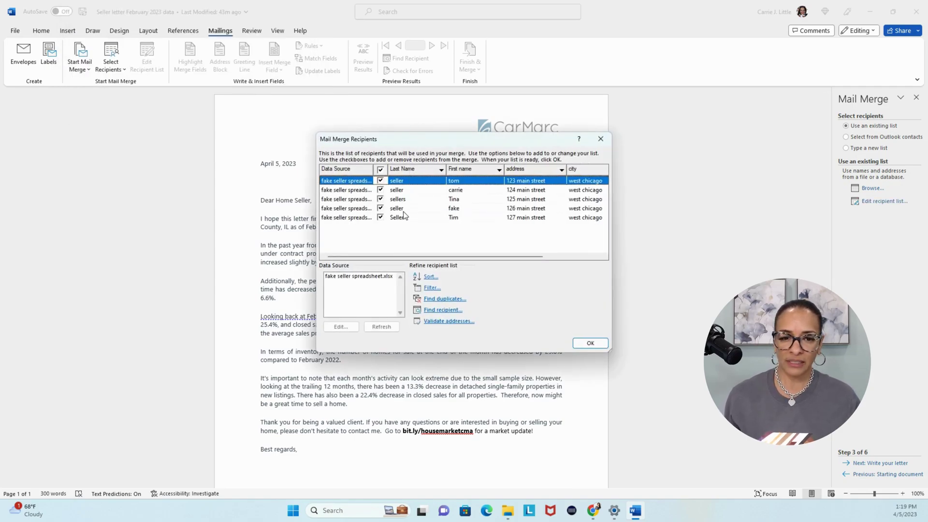
pyautogui.click(592, 343)
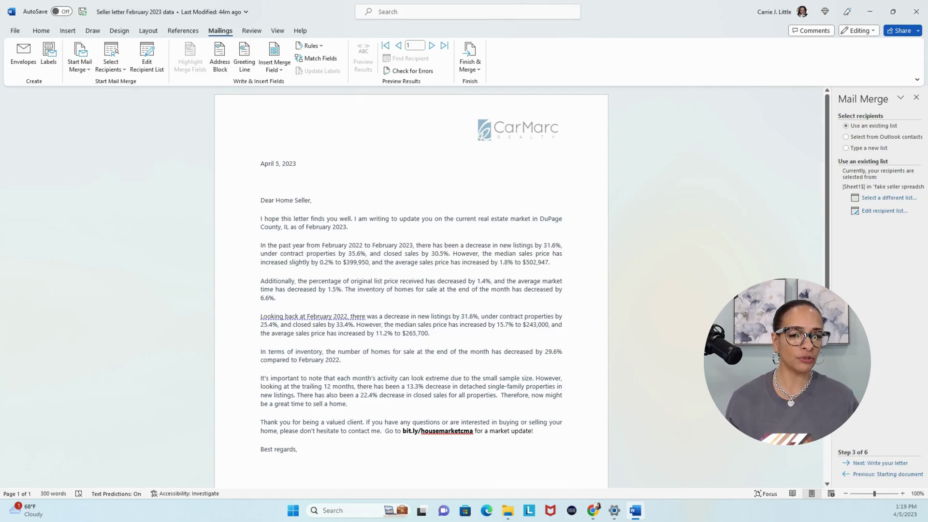
# Insert an «AddressBlock» merge field on the empty line above the date.
pyautogui.click(898, 464)
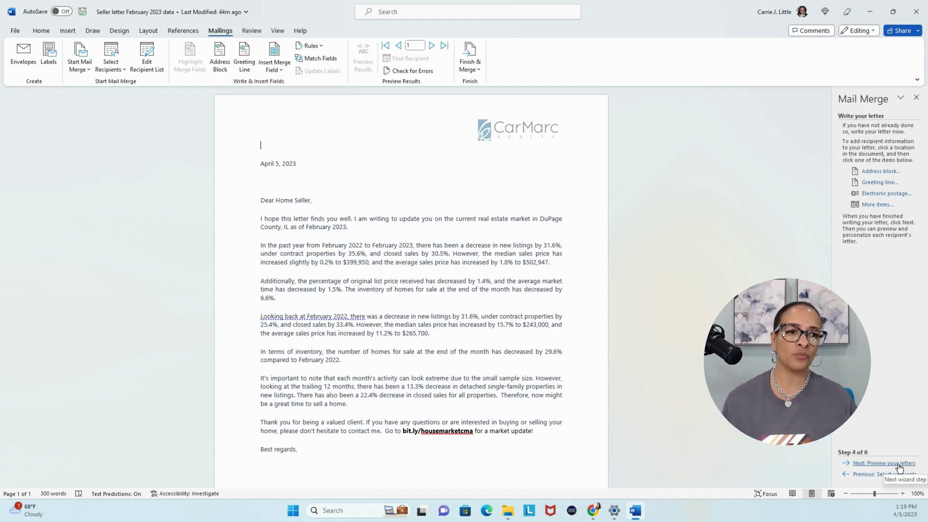
pyautogui.click(274, 141)
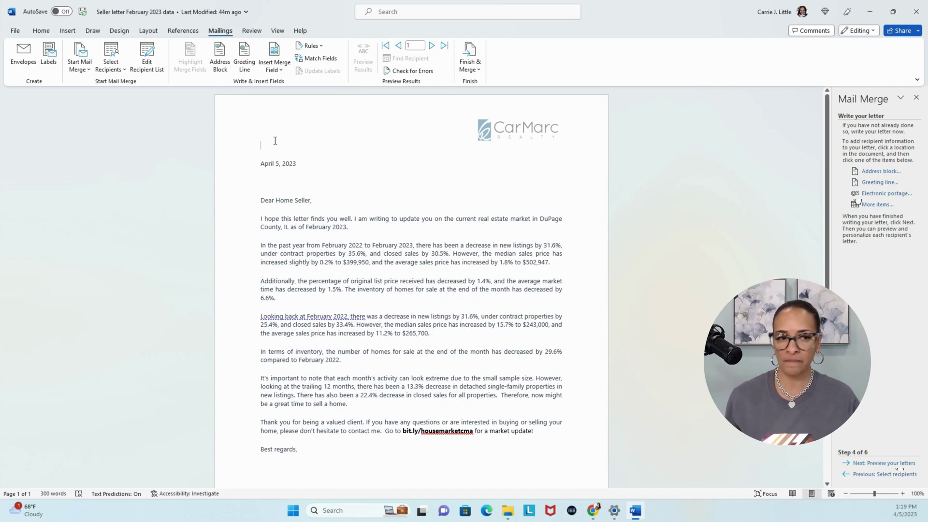
pyautogui.click(874, 172)
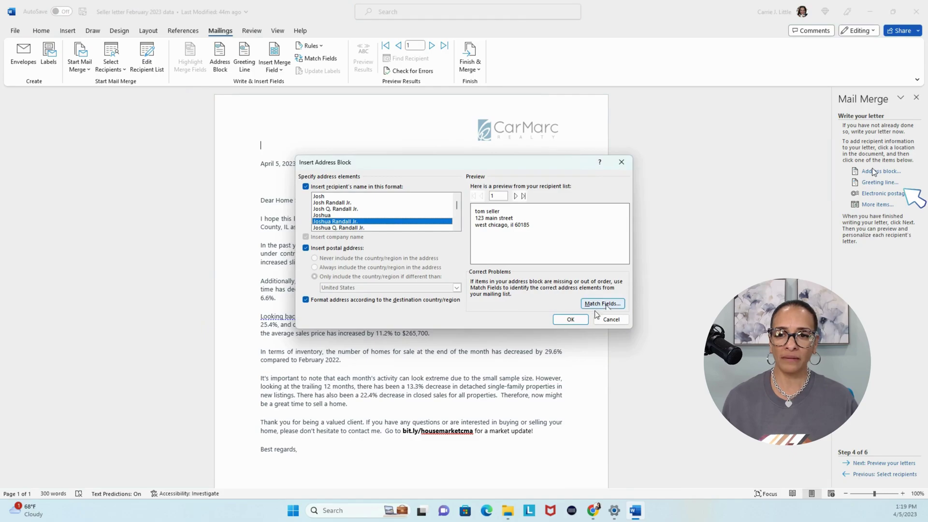
pyautogui.click(565, 318)
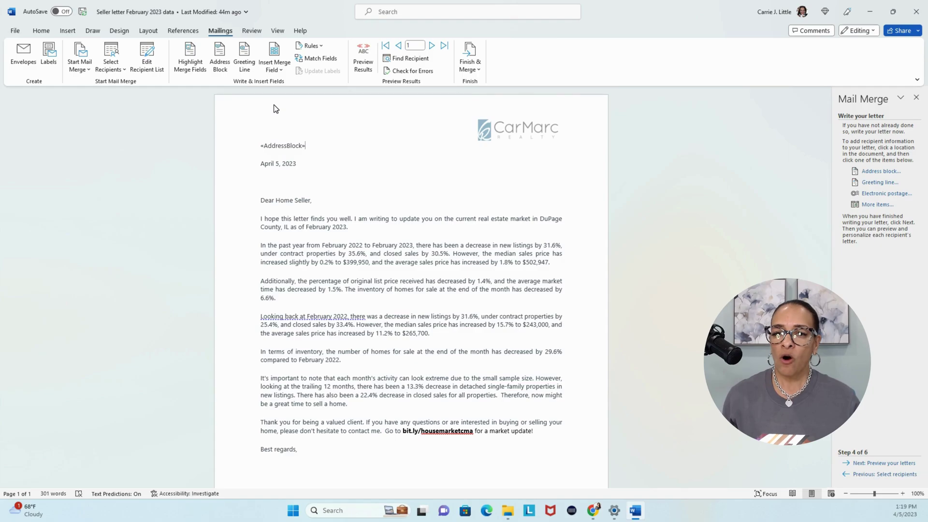
# Replace 'Home Seller,' in the greeting with the First_name and Last_Name merge fields.
pyautogui.moveTo(310, 200); pyautogui.dragTo(276, 200)
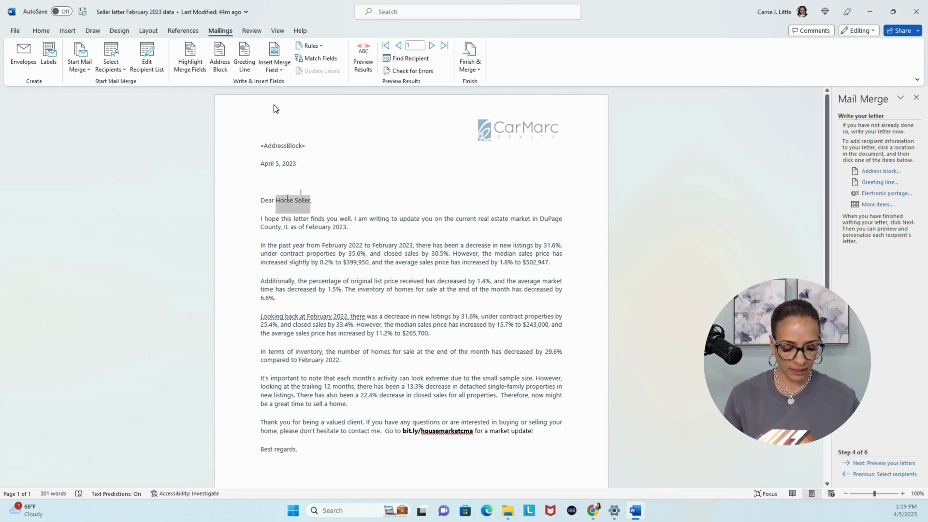
pyautogui.press('BackSpace')
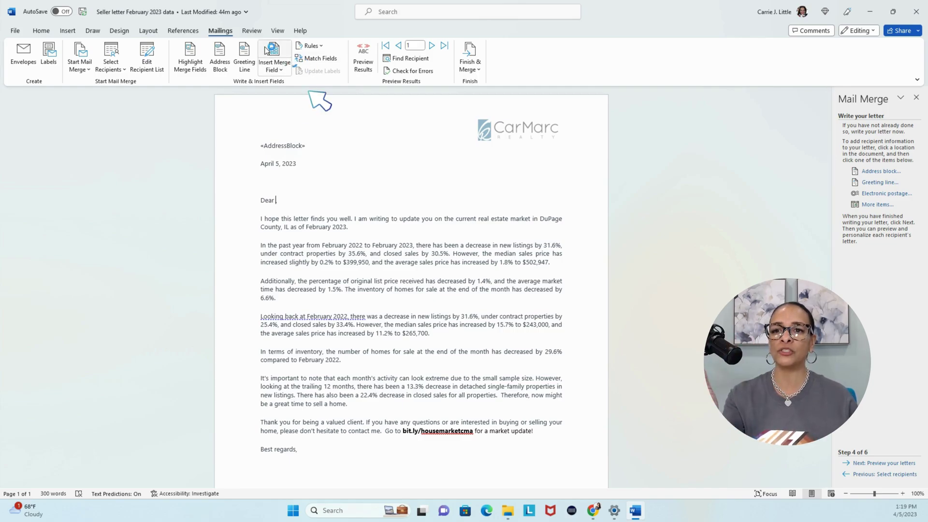
pyautogui.click(290, 73)
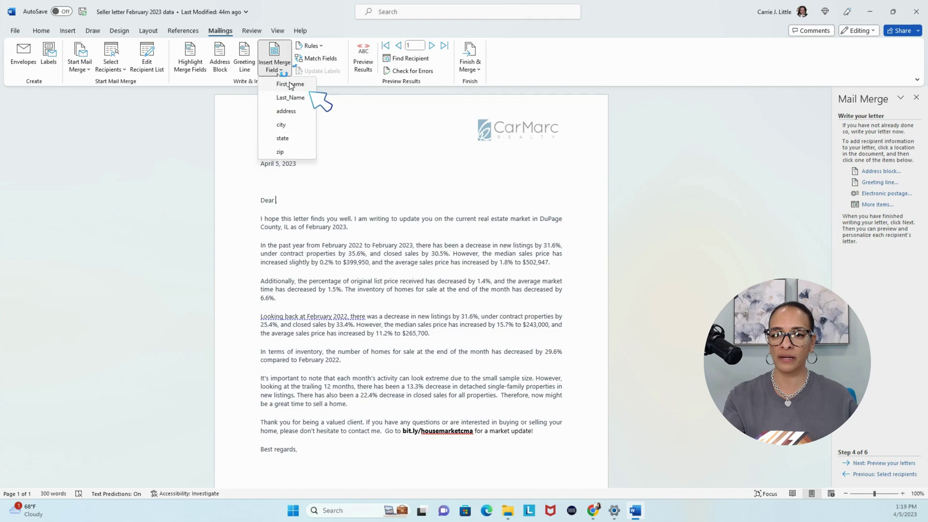
pyautogui.click(295, 87)
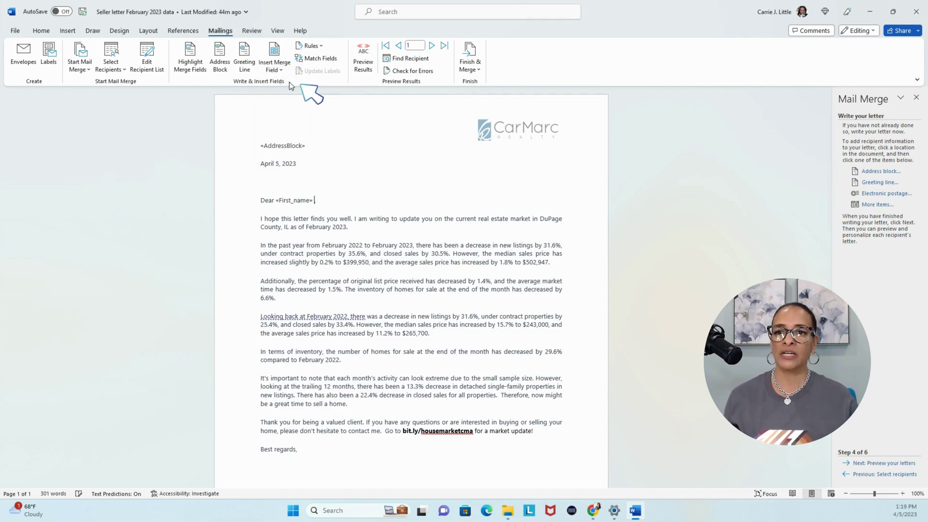
pyautogui.click(269, 71)
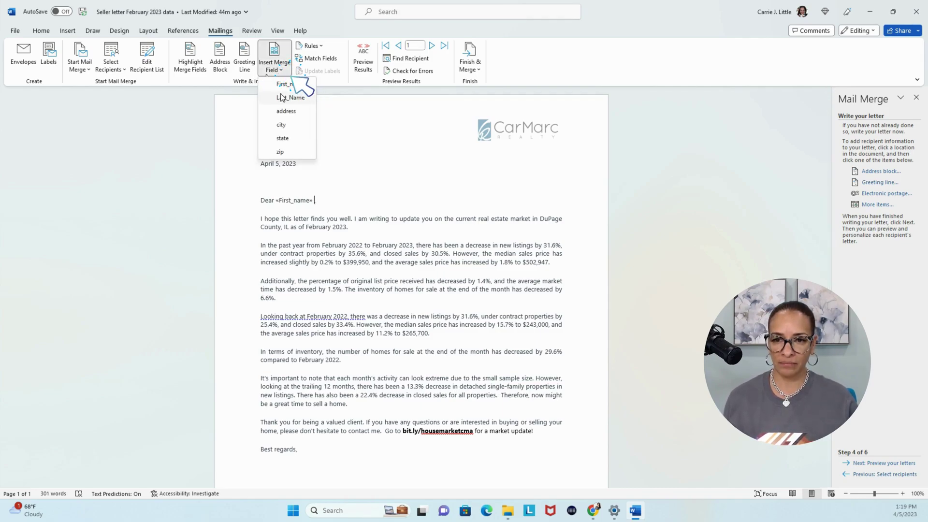
pyautogui.click(286, 94)
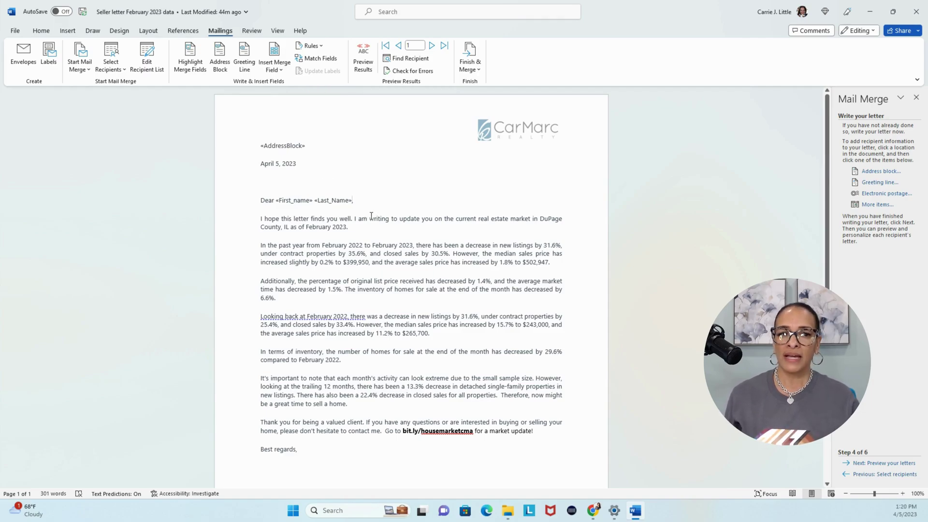
# Add the greeting's comma, preview recipient 1, and apply No Spacing to the three address lines.
pyautogui.write(',')
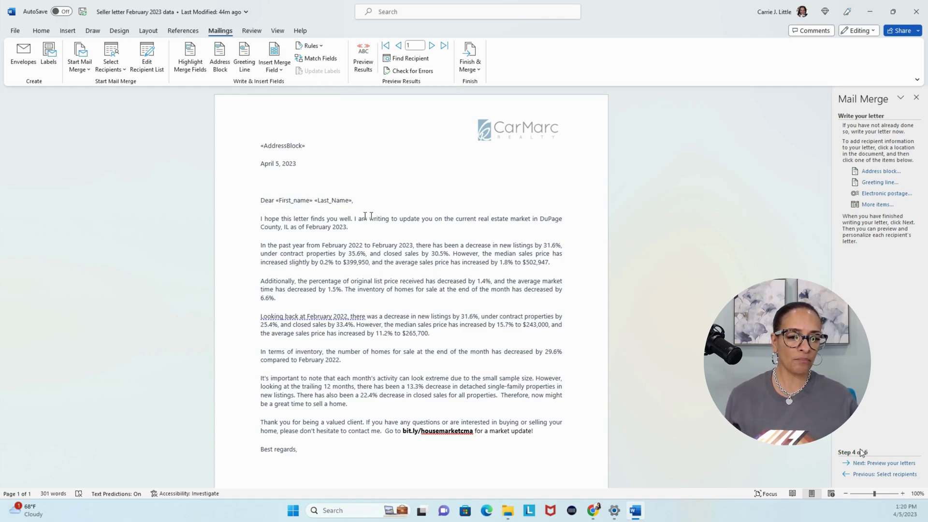
pyautogui.click(872, 463)
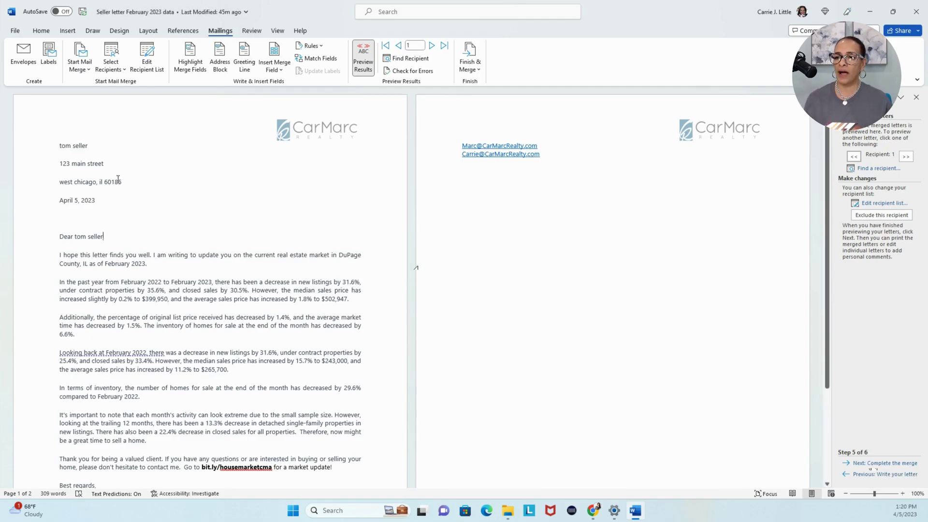
pyautogui.moveTo(121, 181); pyautogui.dragTo(57, 150)
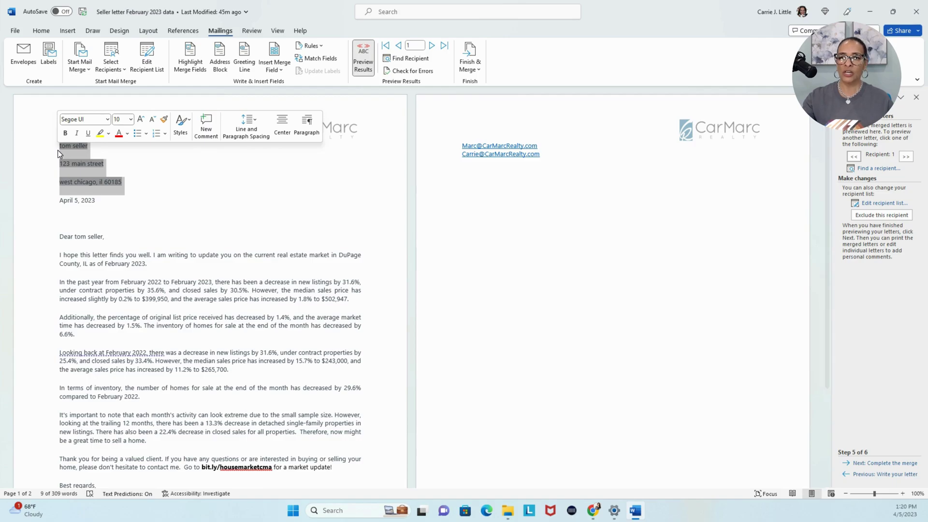
pyautogui.click(41, 31)
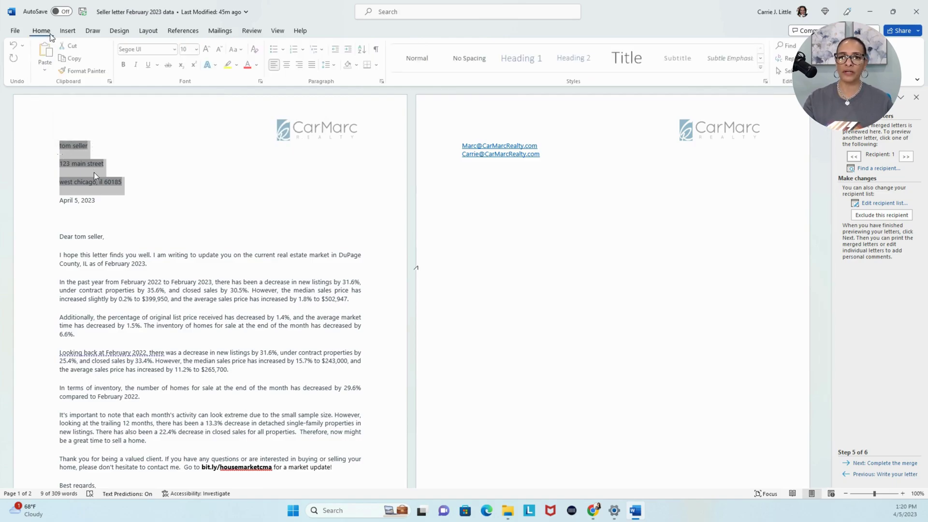
pyautogui.click(469, 58)
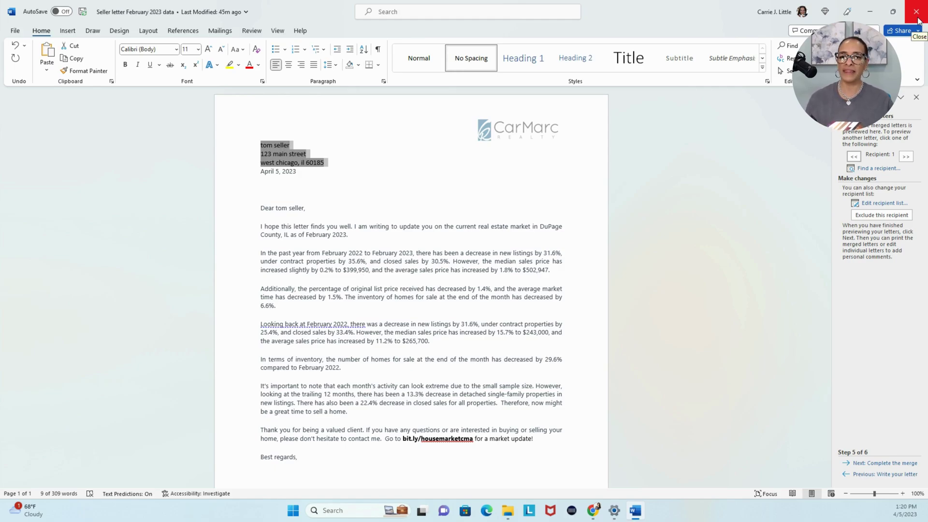
# Move the date above the seller's address and delete the old date line below it.
pyautogui.click(336, 169)
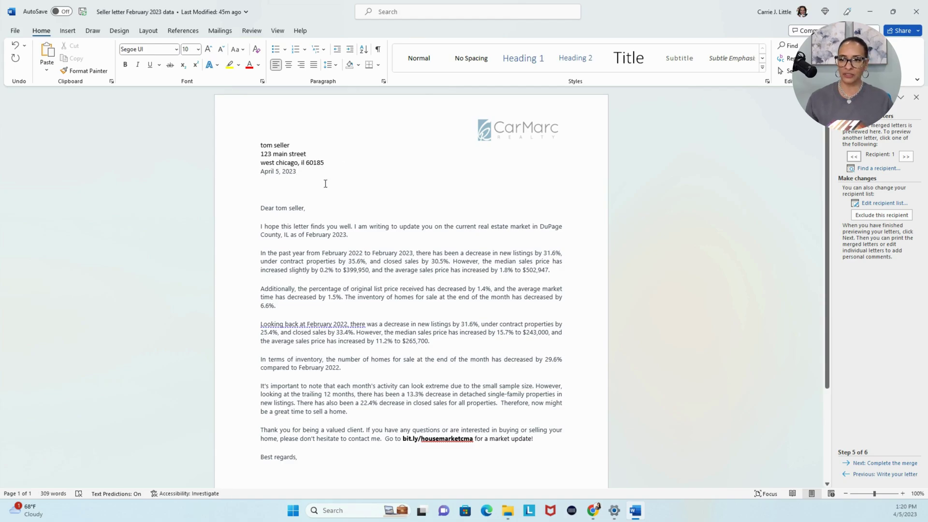
pyautogui.press('Return')
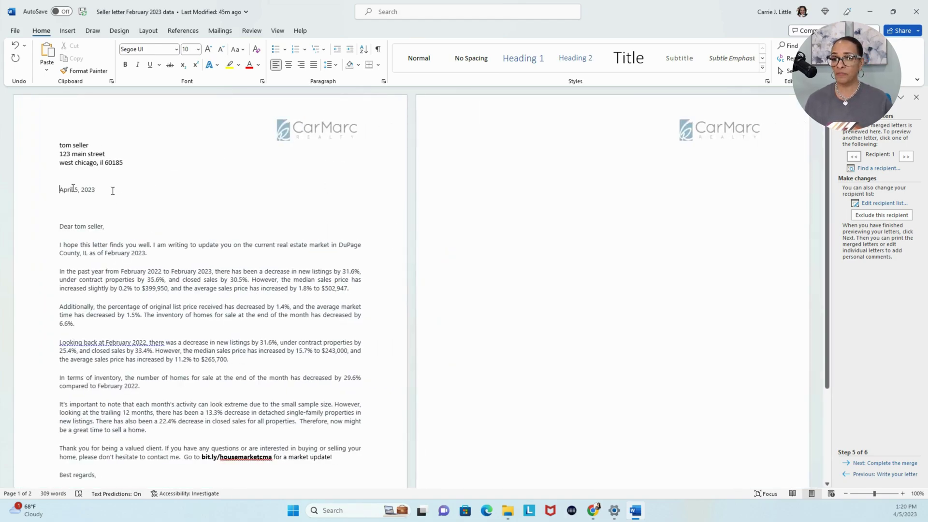
pyautogui.moveTo(113, 190); pyautogui.dragTo(57, 192)
pyautogui.hotkey('ctrl', 'c')
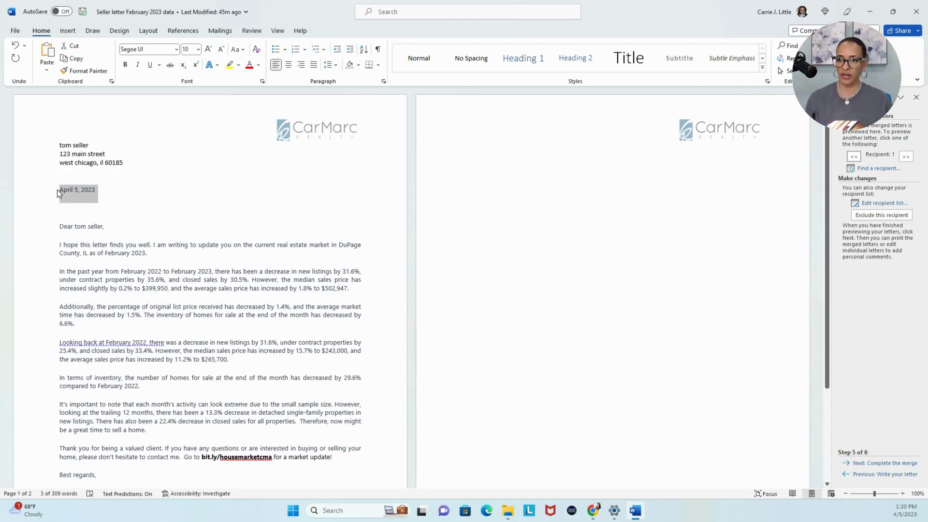
pyautogui.click(59, 145)
pyautogui.hotkey('ctrl', 'v')
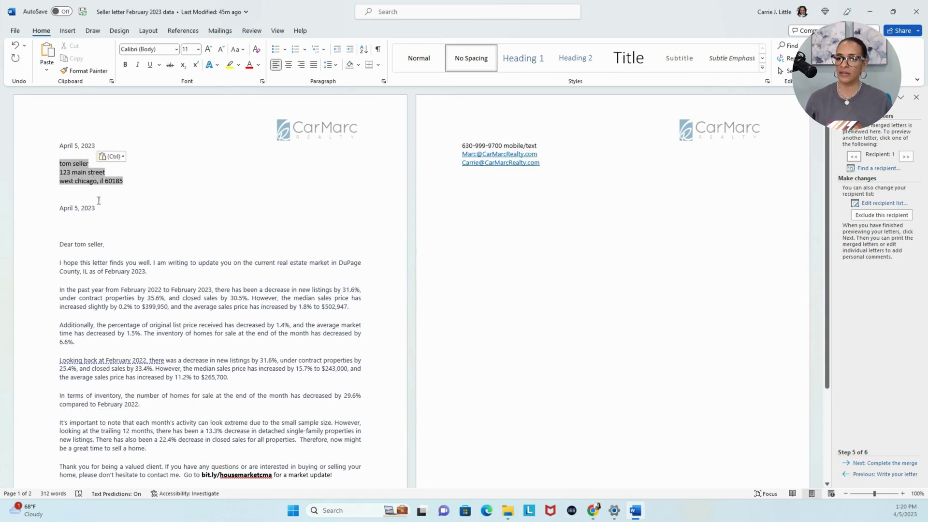
pyautogui.click(62, 212)
pyautogui.press('BackSpace')
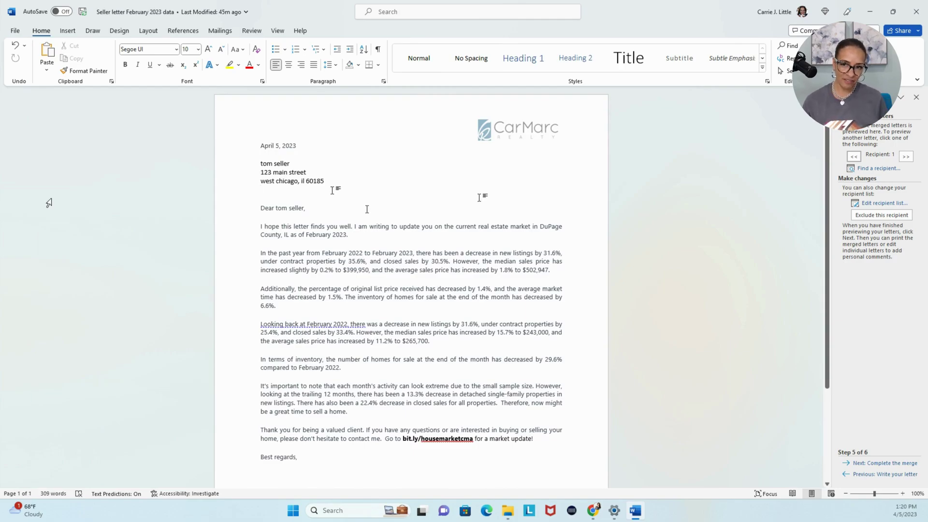
# Start a tab-indented 'RE:' line beneath the address.
pyautogui.press('Return')
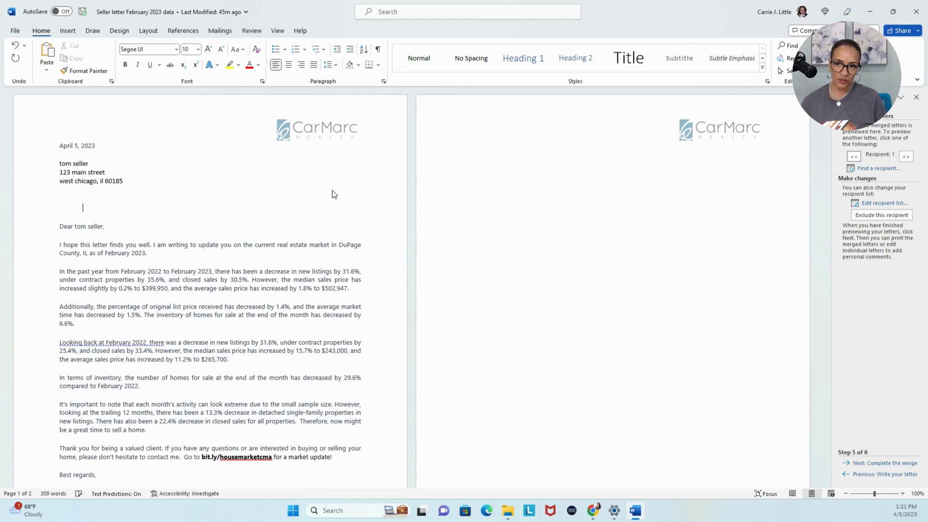
pyautogui.press('Tab')
pyautogui.write('RE')
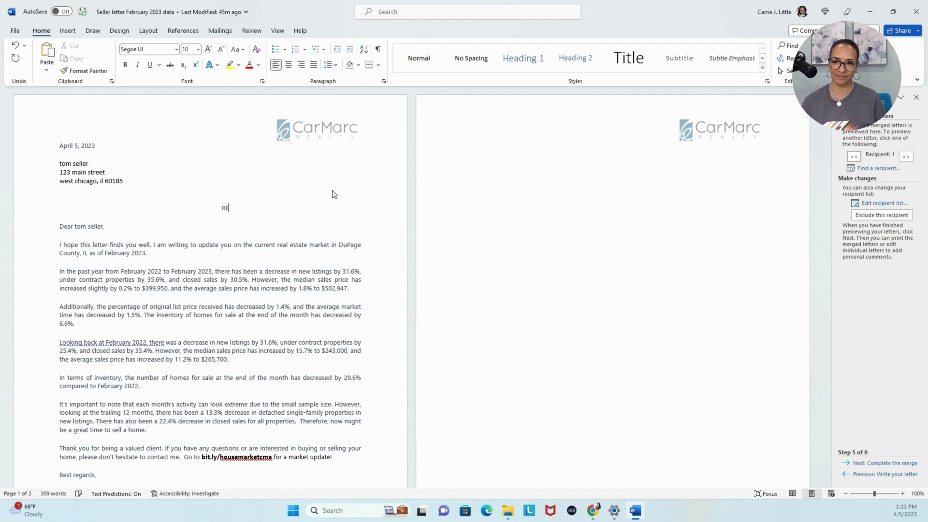
pyautogui.write(':')
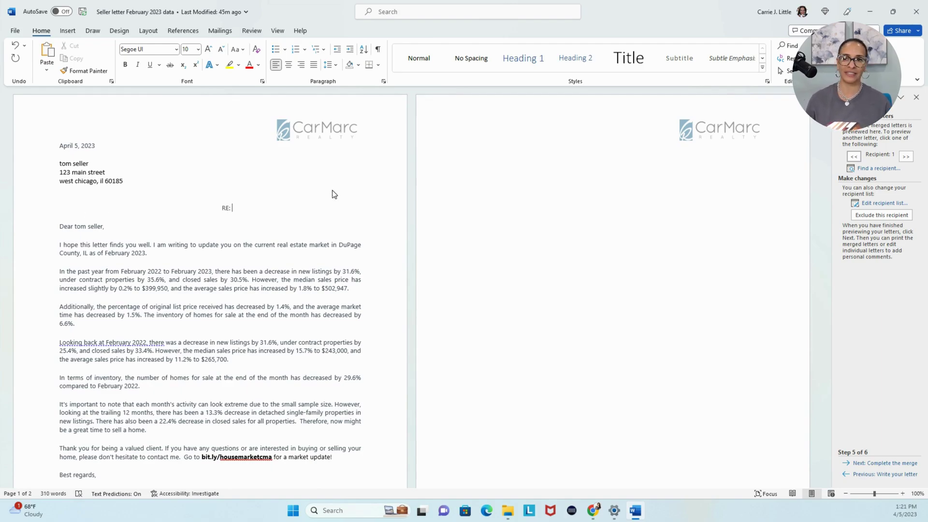
# Insert the address merge field after 'RE:' and delete the empty line below the address.
pyautogui.click(220, 31)
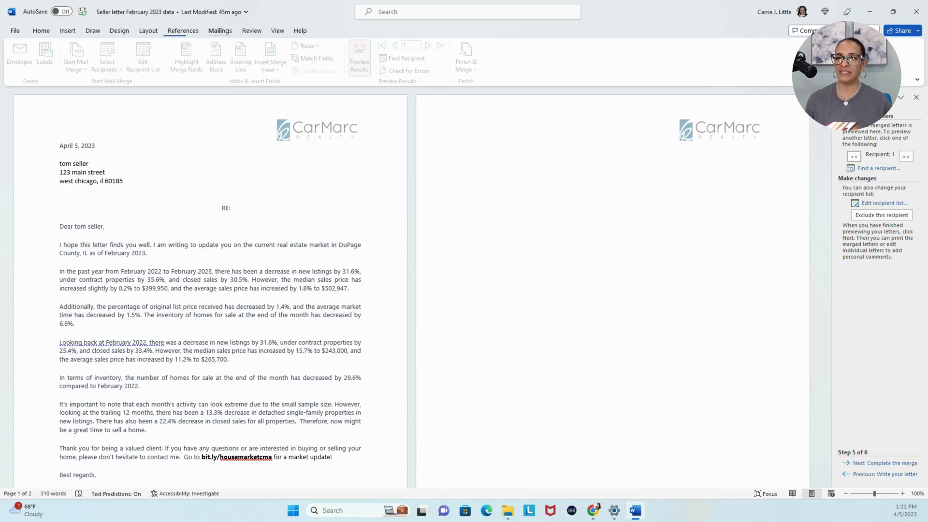
pyautogui.click(278, 66)
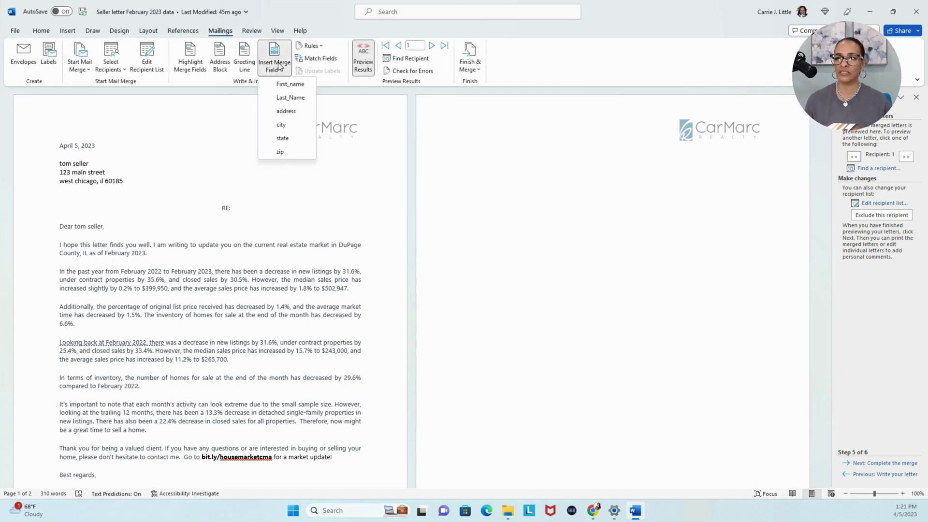
pyautogui.click(287, 112)
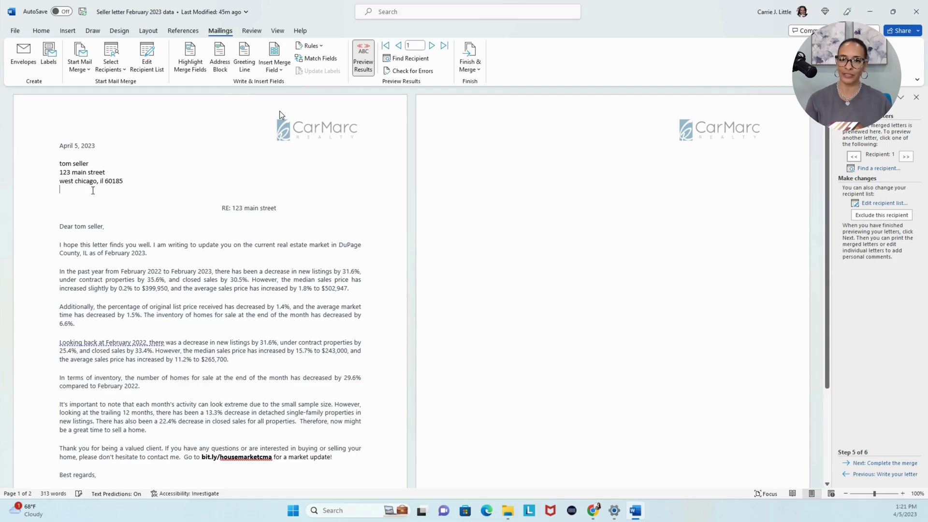
pyautogui.press('BackSpace')
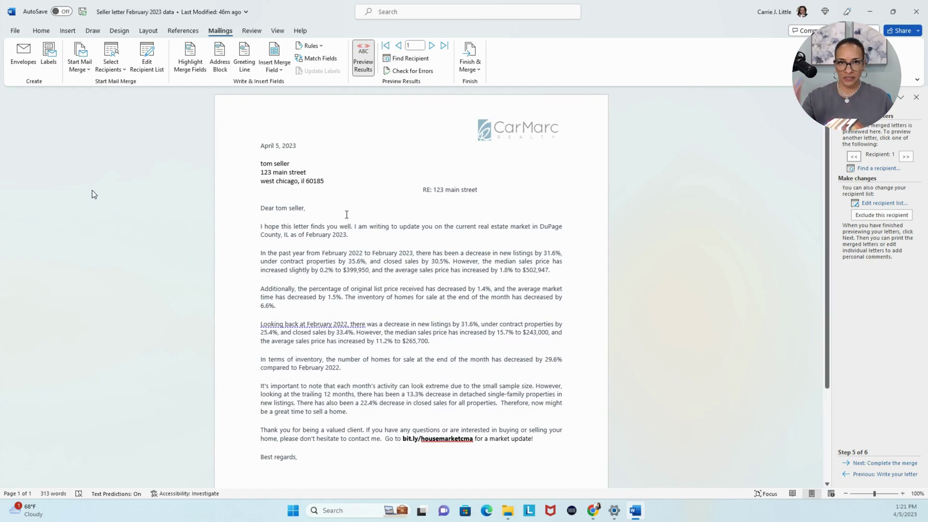
pyautogui.scroll(-5, 92, 191)
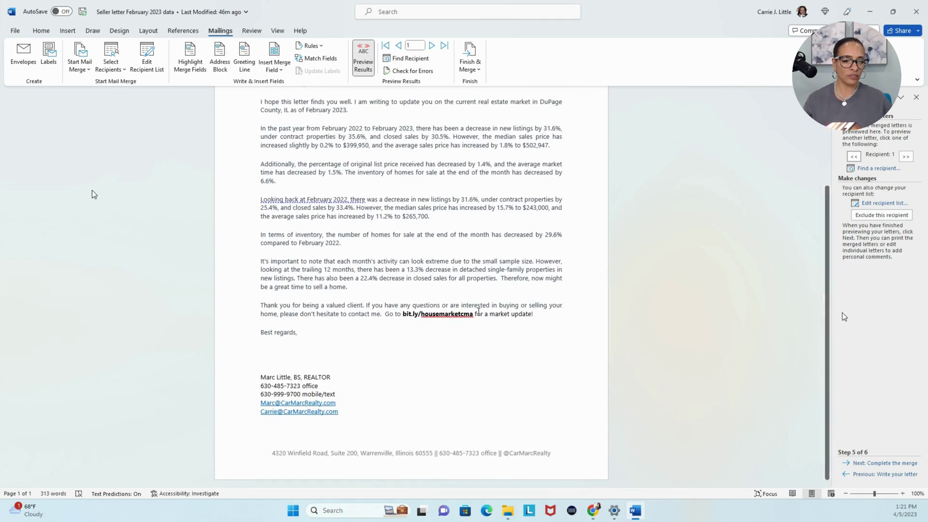
# Complete the merge by editing all individual letters into the new five-page document Letters1.
pyautogui.click(873, 464)
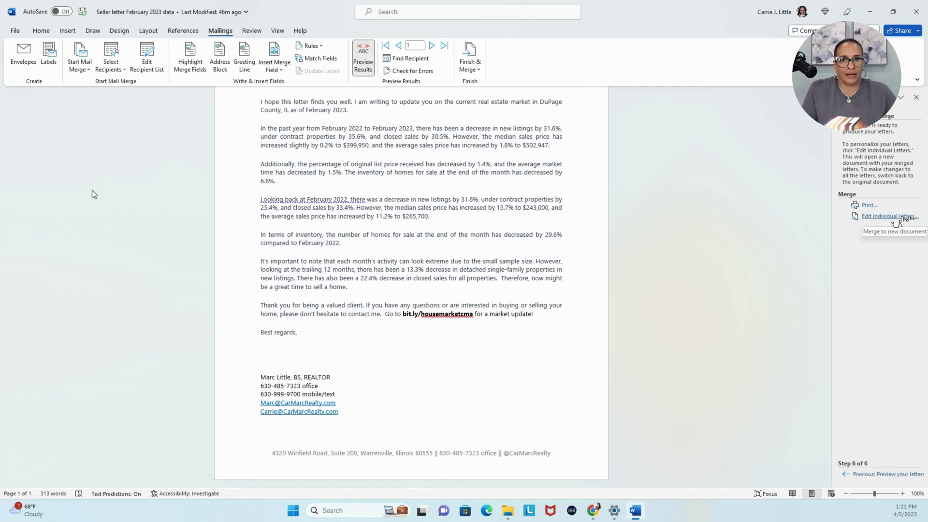
pyautogui.click(899, 217)
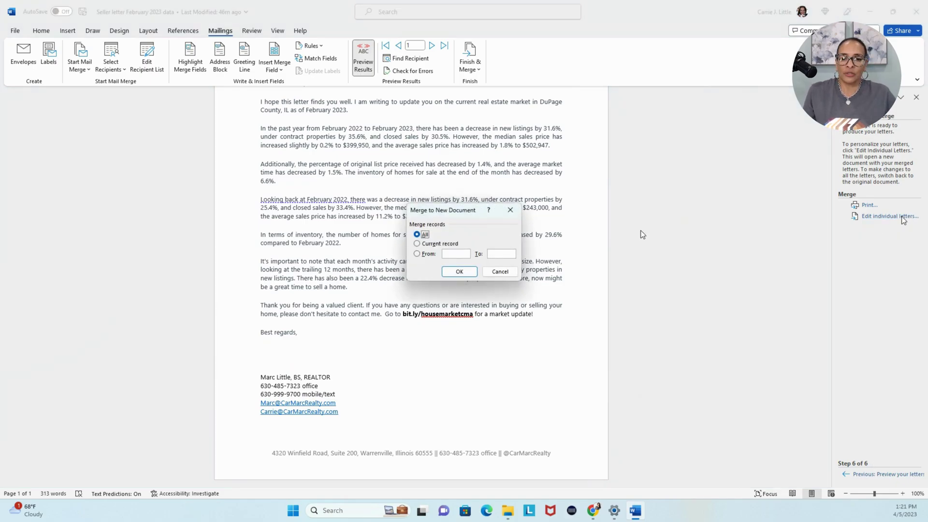
pyautogui.click(459, 272)
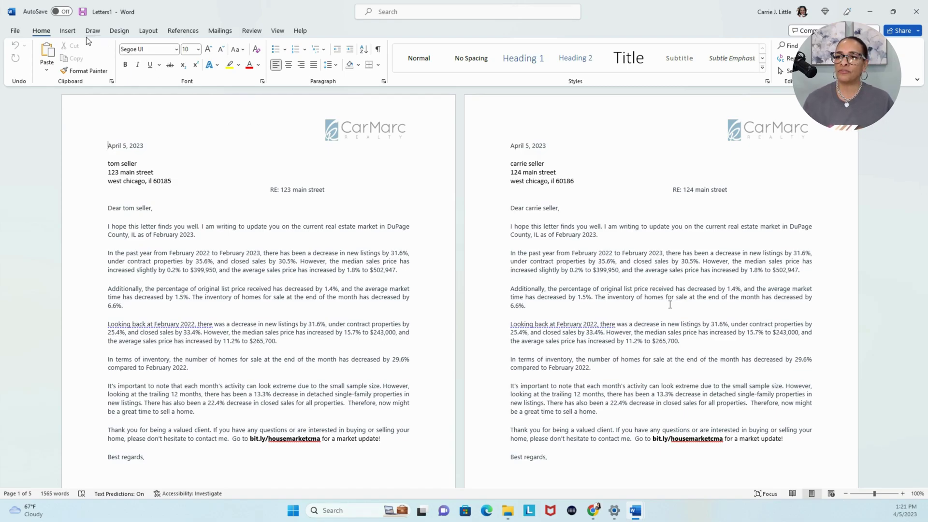
# Create a new blank document and start the Step-by-Step wizard with Labels, advancing to step 2.
pyautogui.click(15, 31)
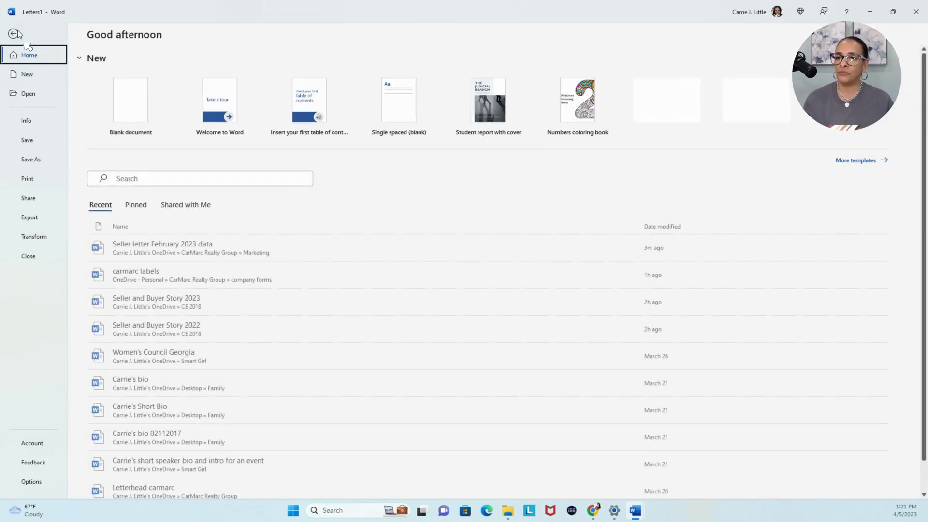
pyautogui.click(161, 112)
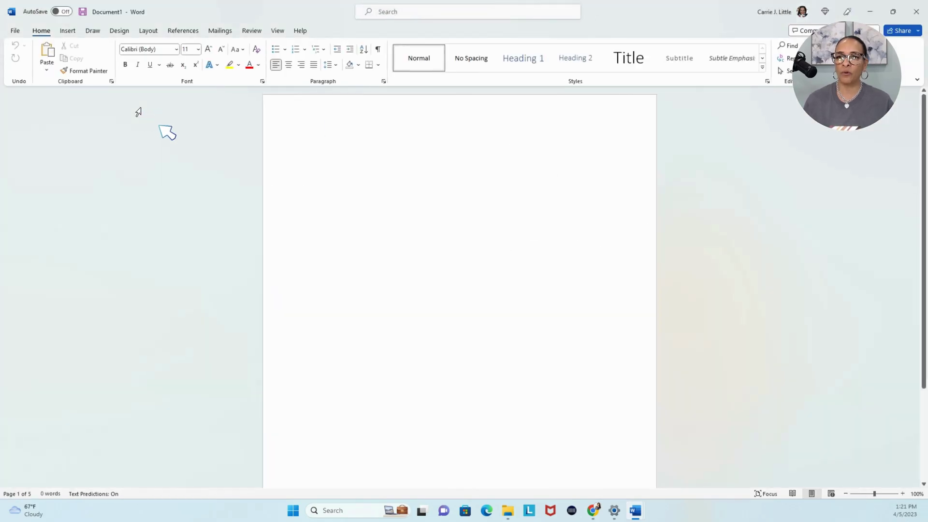
pyautogui.click(213, 33)
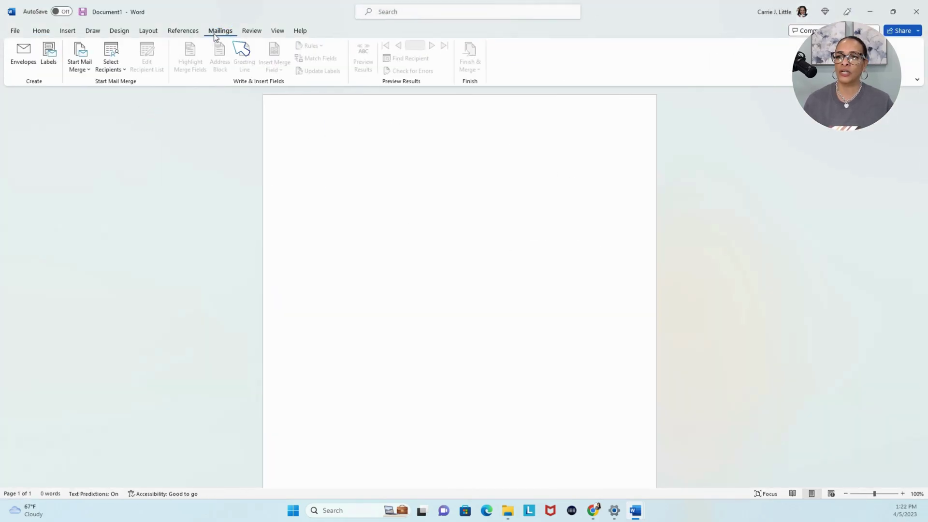
pyautogui.click(80, 65)
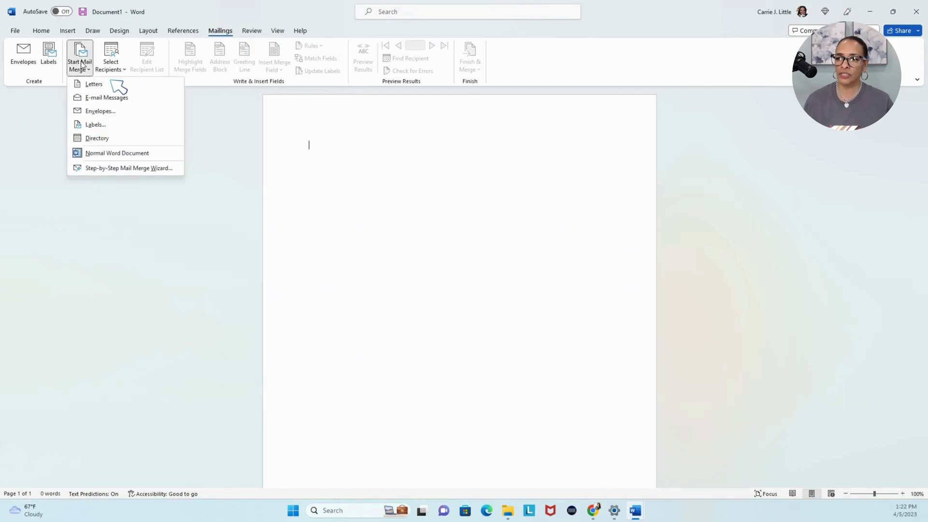
pyautogui.click(106, 168)
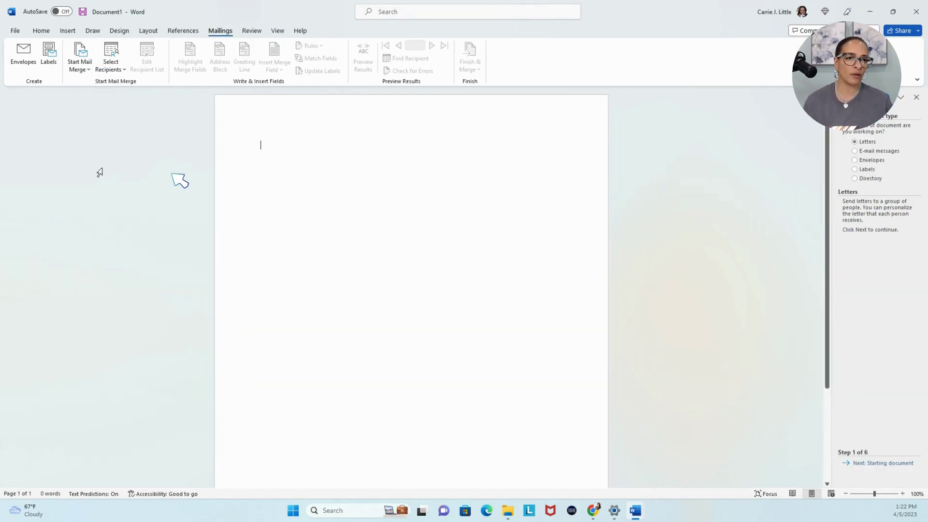
pyautogui.click(866, 161)
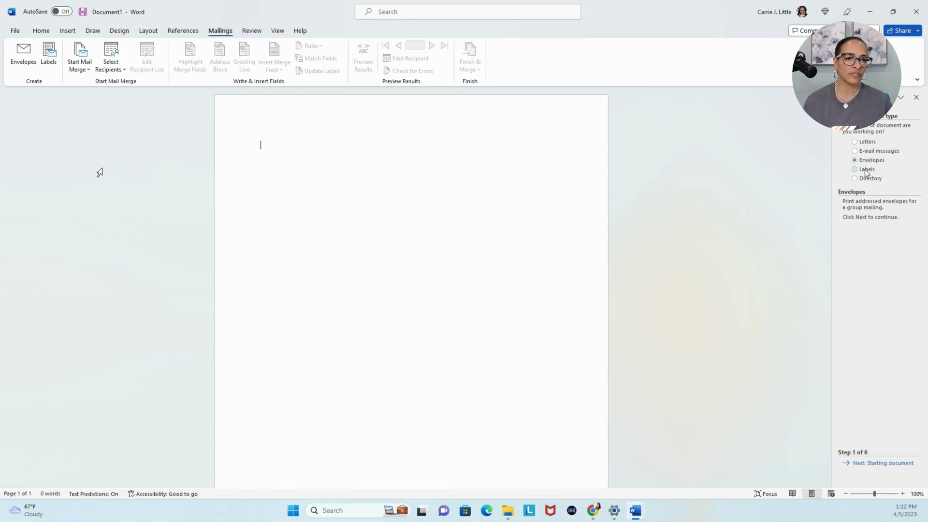
pyautogui.click(866, 170)
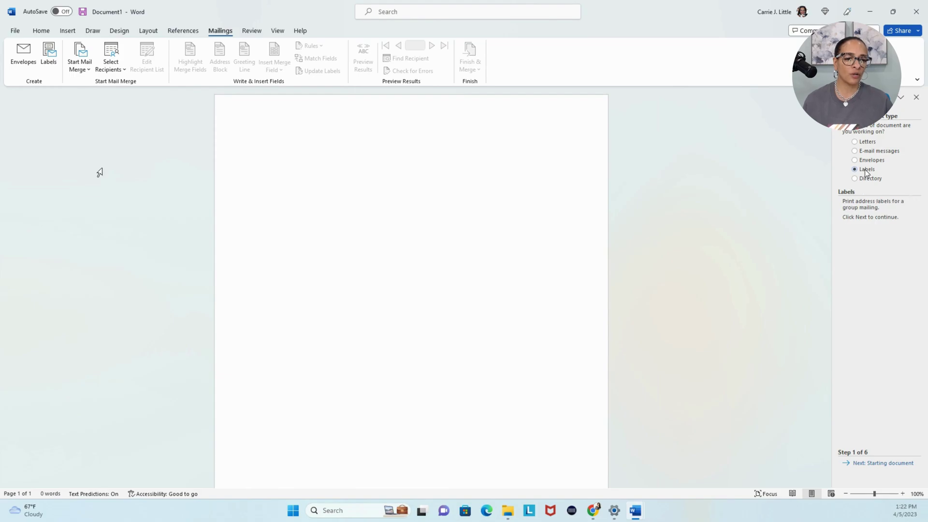
pyautogui.click(869, 463)
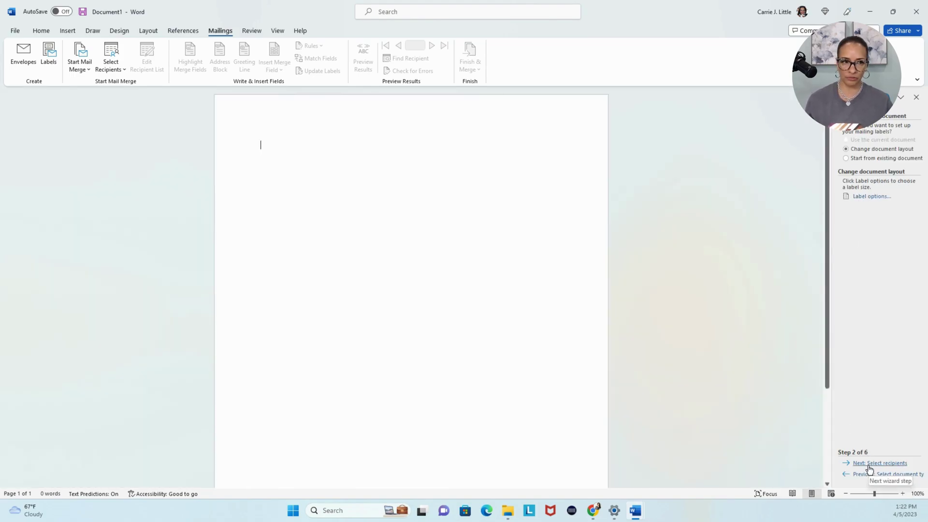
# Choose Avery US Letter product 5160 Address Labels in Label options.
pyautogui.click(865, 197)
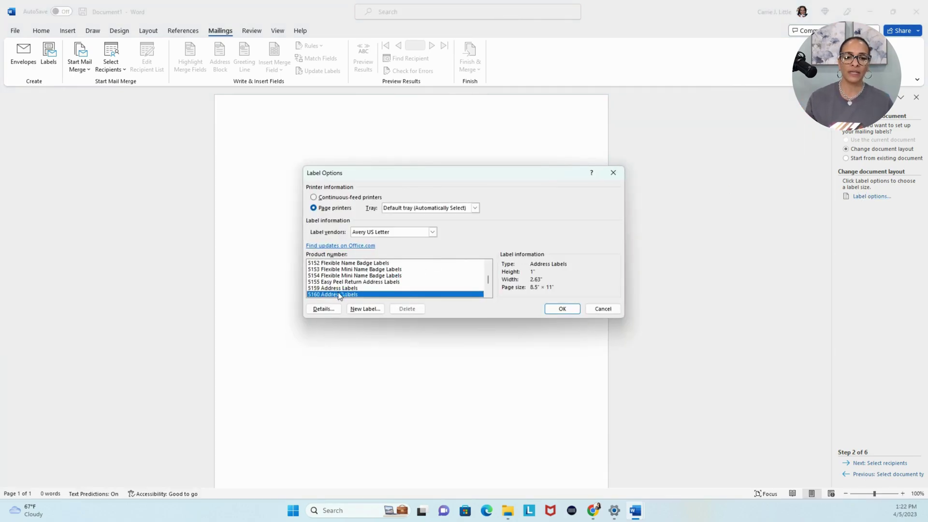
pyautogui.click(570, 310)
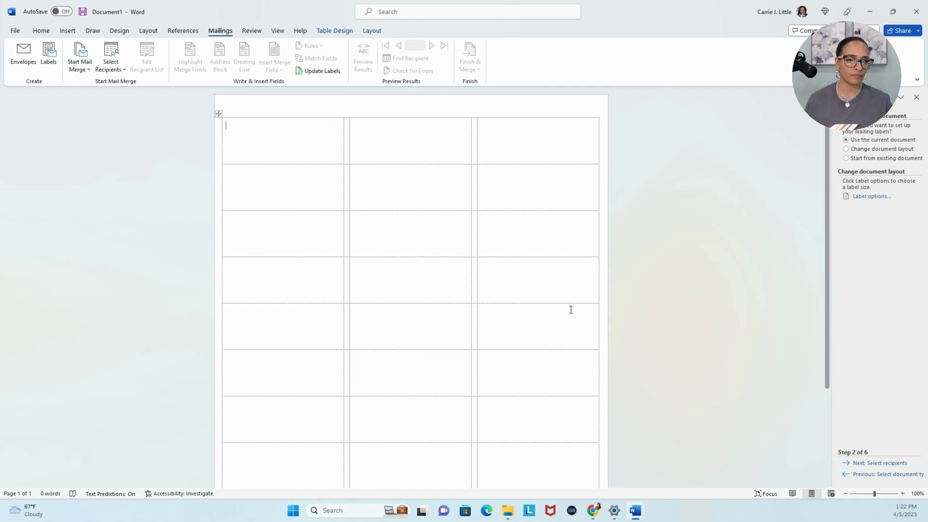
# Choose the fake seller spreadsheet in Downloads (Sheet1$) as the recipient list, keeping all five sellers.
pyautogui.click(873, 463)
pyautogui.click(873, 190)
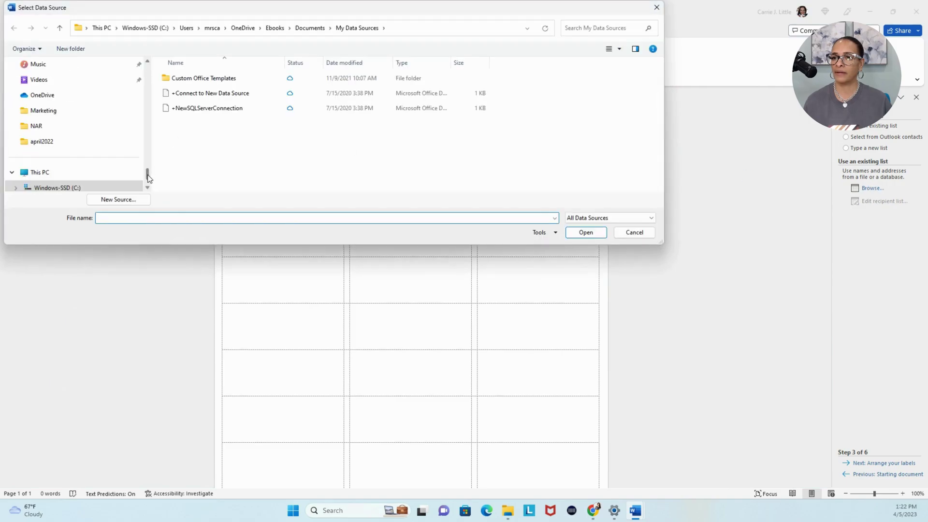
pyautogui.moveTo(148, 173); pyautogui.dragTo(147, 63)
pyautogui.click(130, 63)
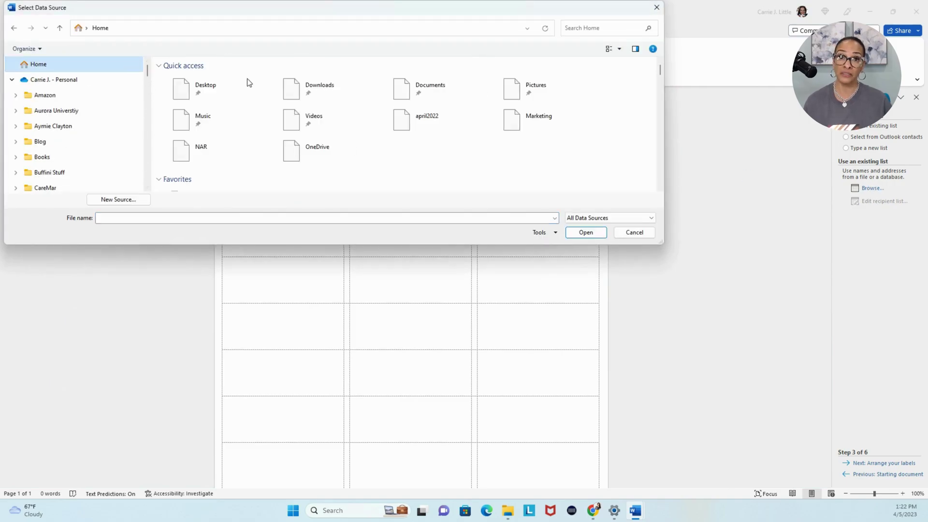
pyautogui.doubleClick(300, 82)
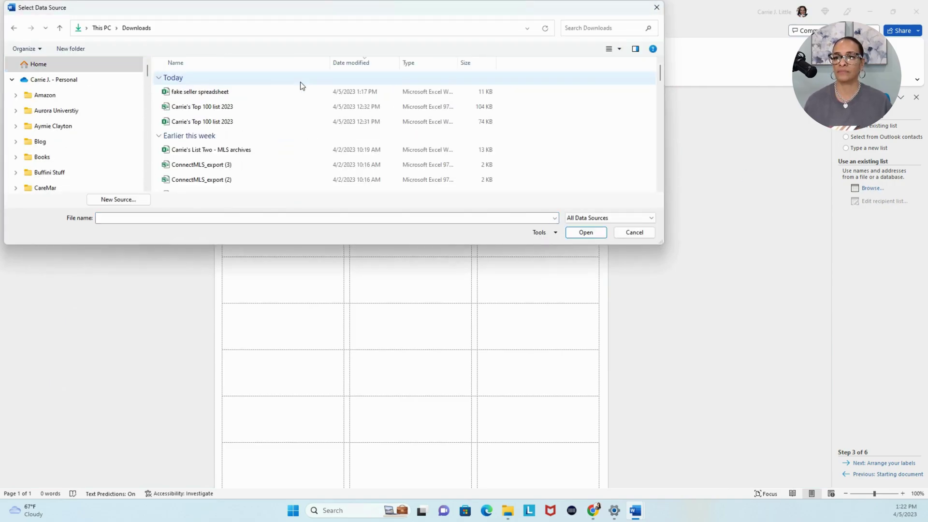
pyautogui.doubleClick(262, 91)
pyautogui.click(230, 91)
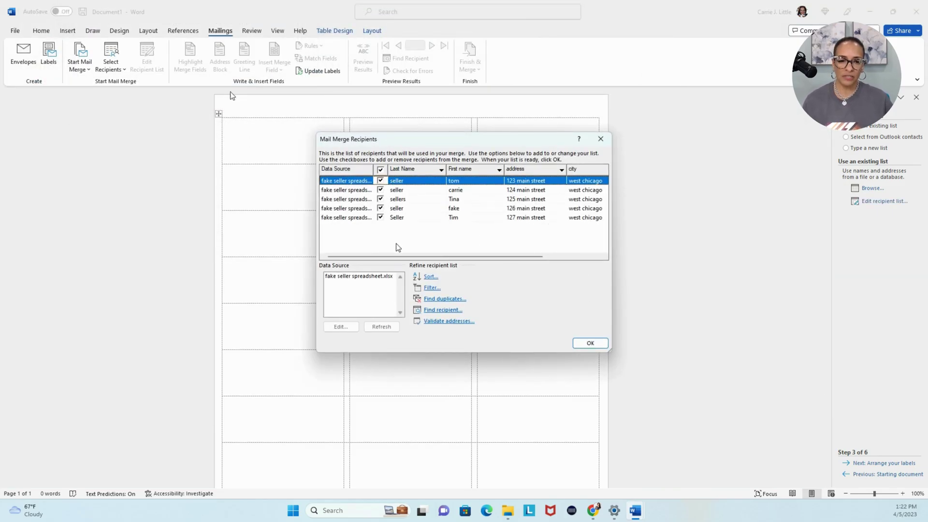
pyautogui.click(585, 345)
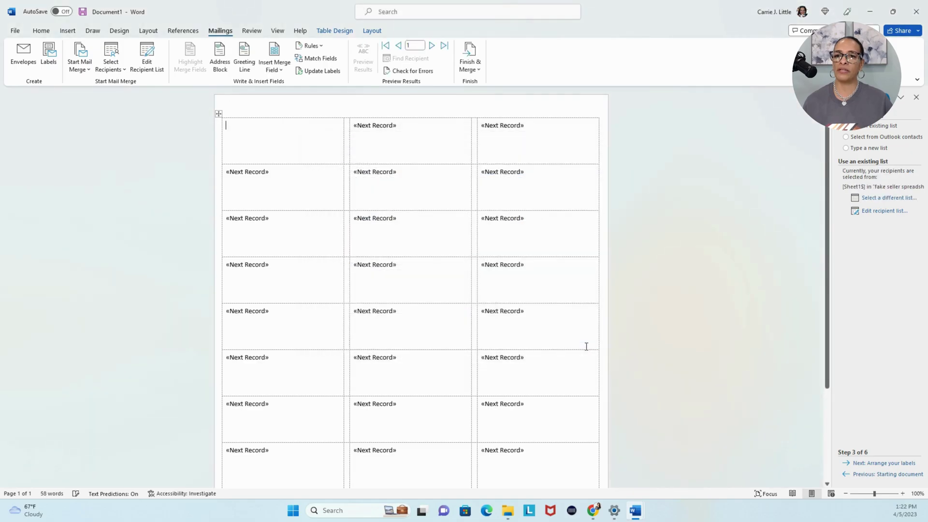
# Insert «First_name» «Last_Name» on the first line and «address» on the second line of the first label.
pyautogui.click(272, 70)
pyautogui.click(279, 84)
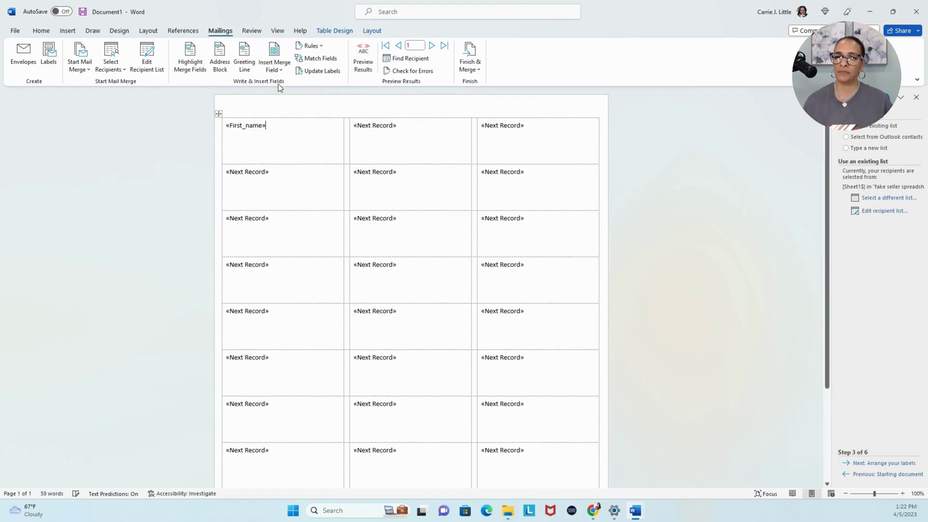
pyautogui.click(282, 68)
pyautogui.click(289, 94)
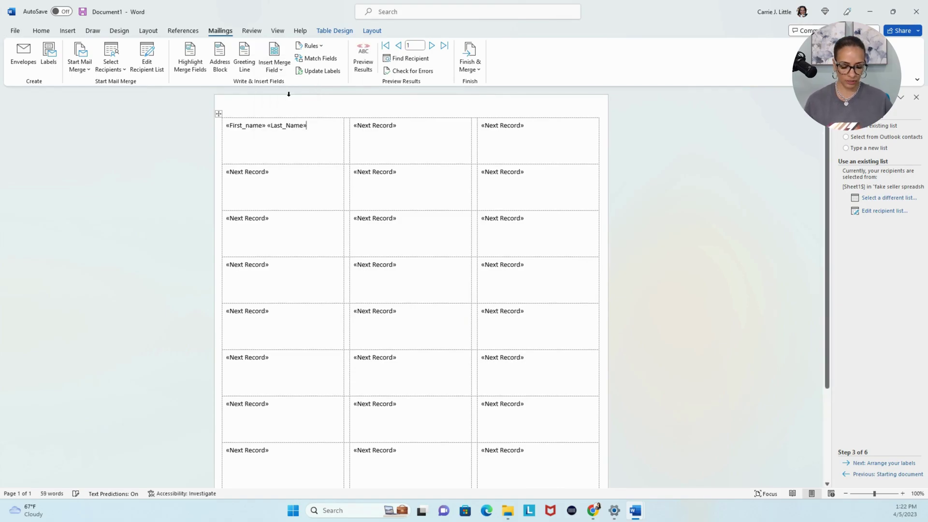
pyautogui.press('Return')
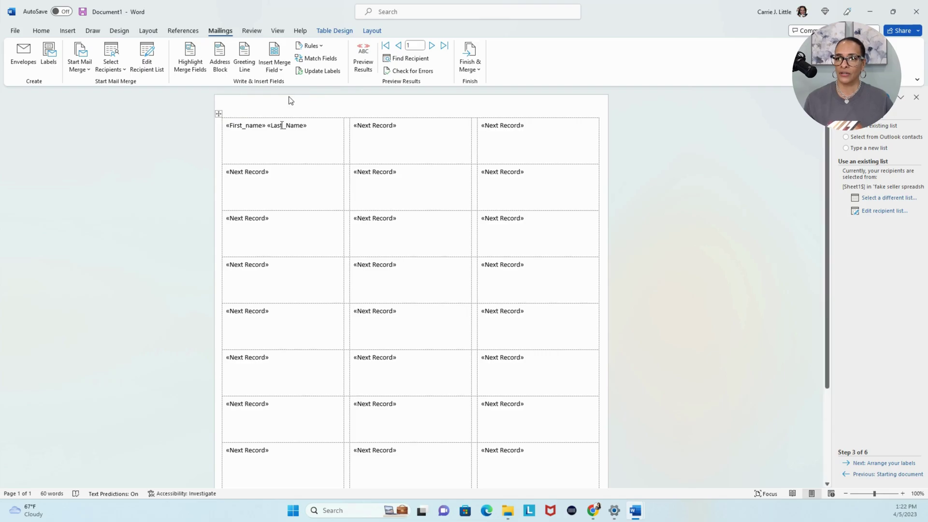
pyautogui.click(274, 68)
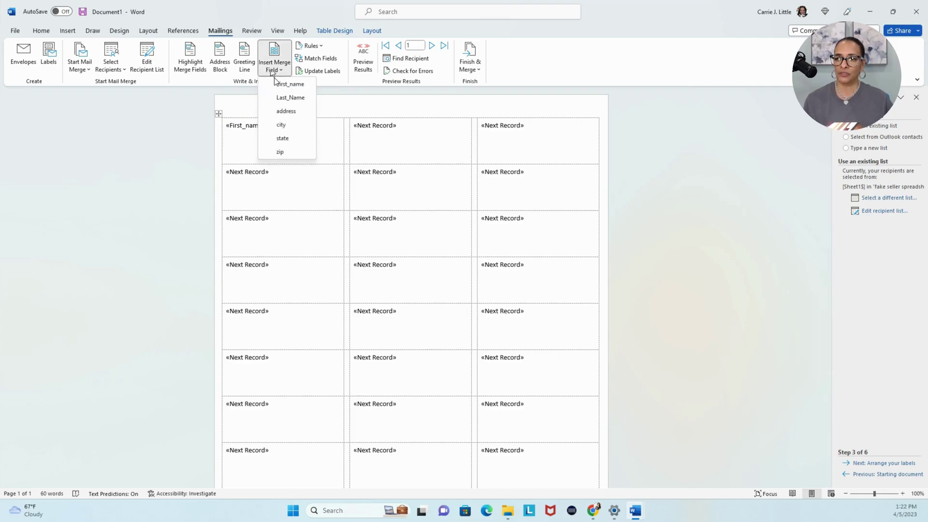
pyautogui.click(283, 107)
pyautogui.press('Return')
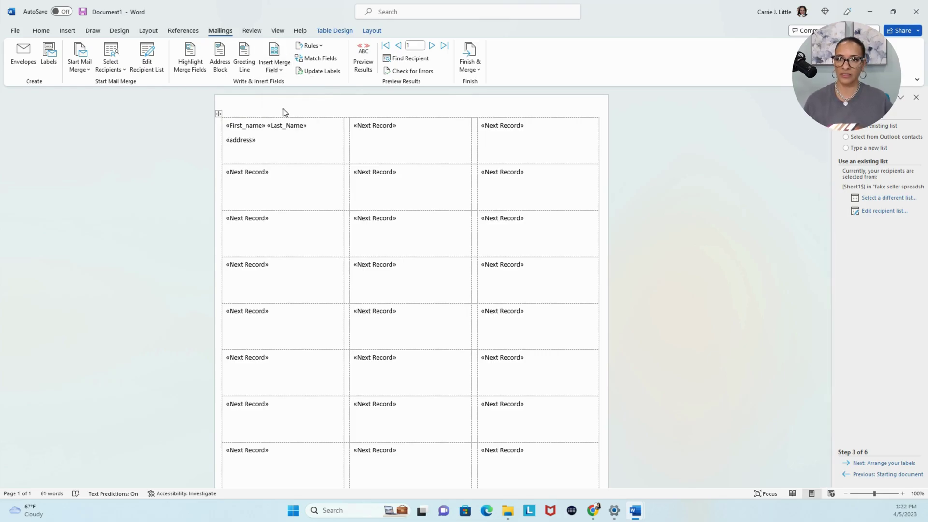
# Add «city», «state» «zip» on the third line, then select the label's address lines.
pyautogui.click(274, 70)
pyautogui.click(286, 128)
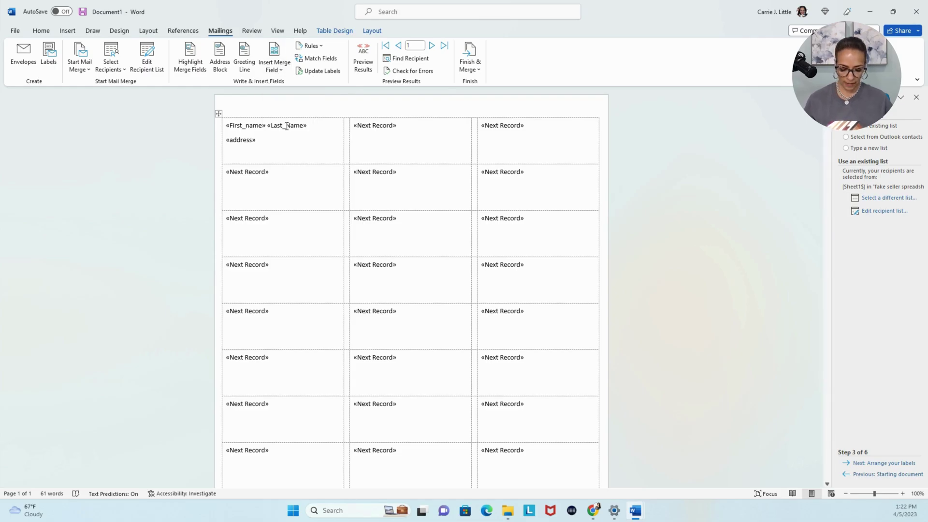
pyautogui.write(',')
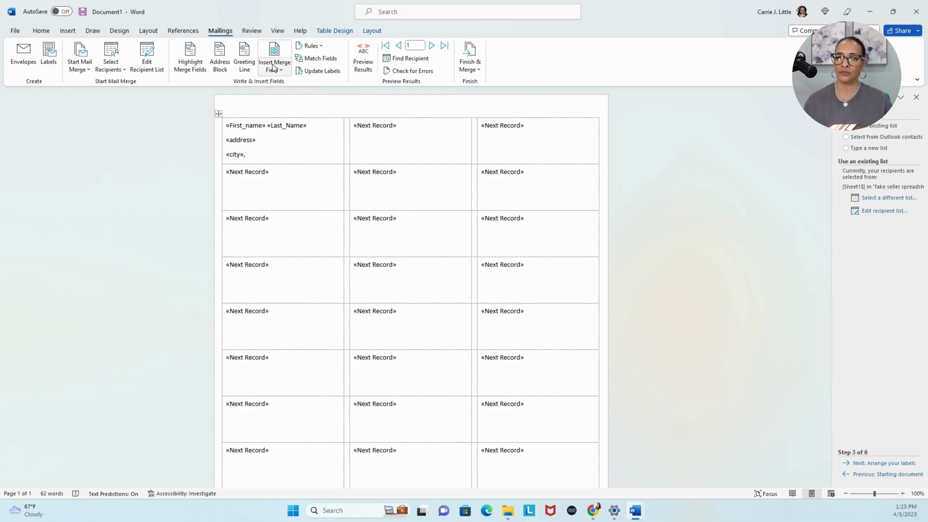
pyautogui.click(275, 68)
pyautogui.click(288, 140)
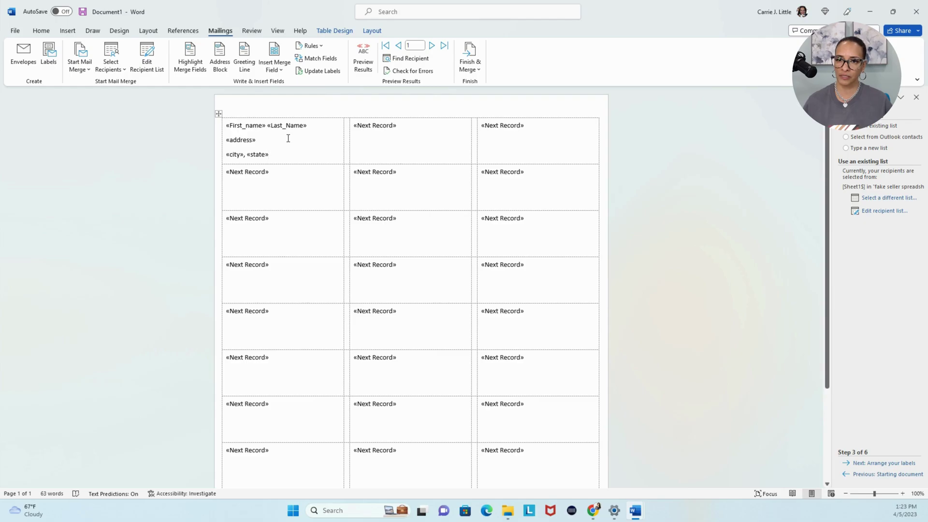
pyautogui.click(286, 70)
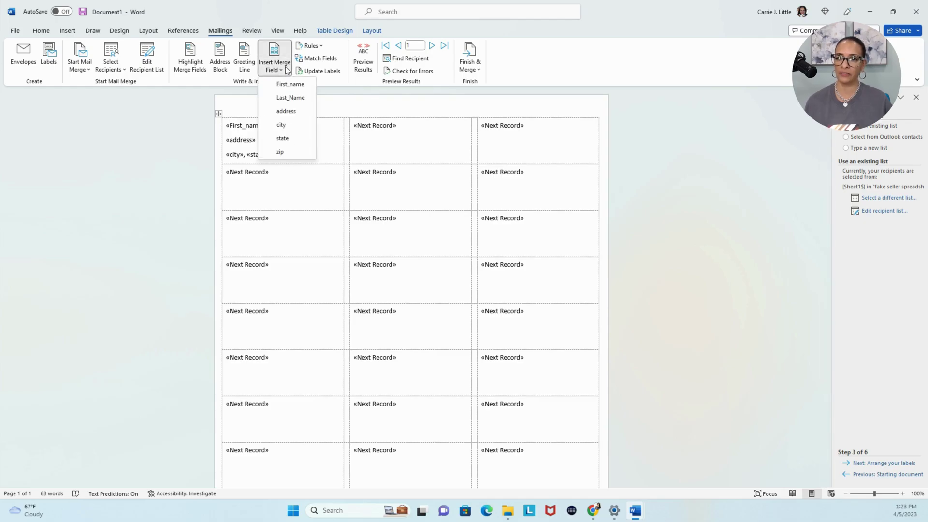
pyautogui.click(280, 156)
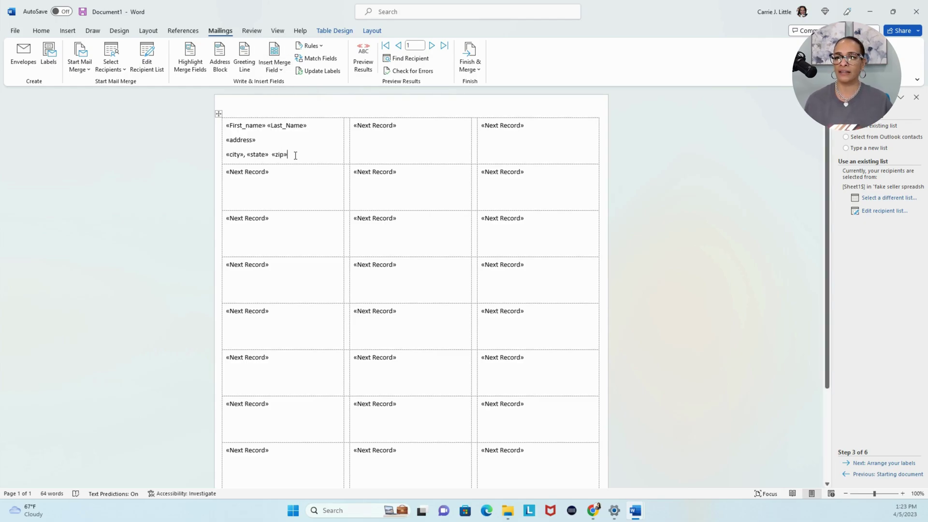
pyautogui.moveTo(293, 154); pyautogui.dragTo(232, 124)
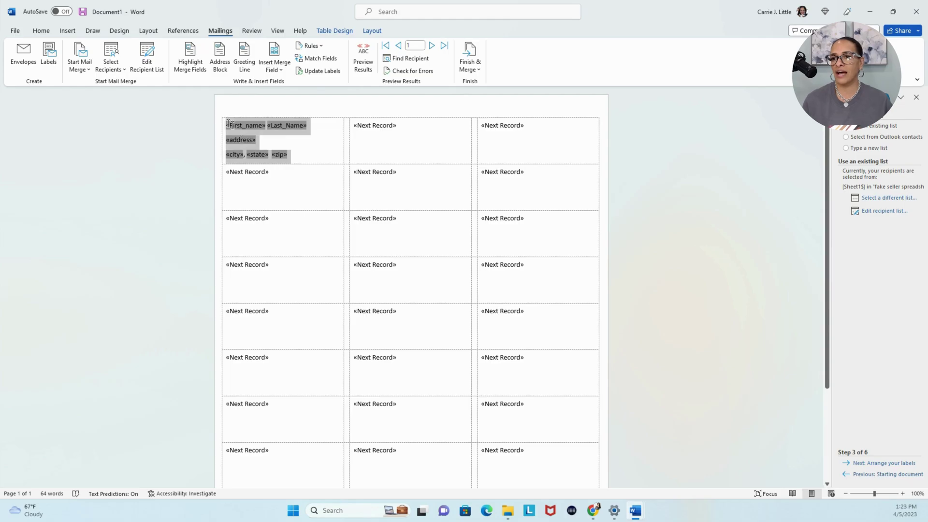
# Apply No Spacing and centre alignment to the label lines, and add a blank line above «First_name».
pyautogui.click(42, 32)
pyautogui.click(469, 65)
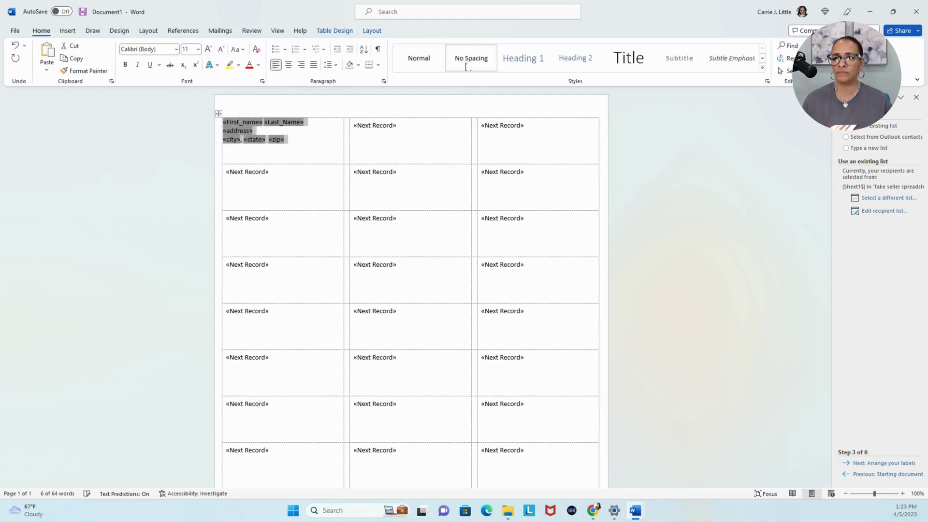
pyautogui.click(290, 67)
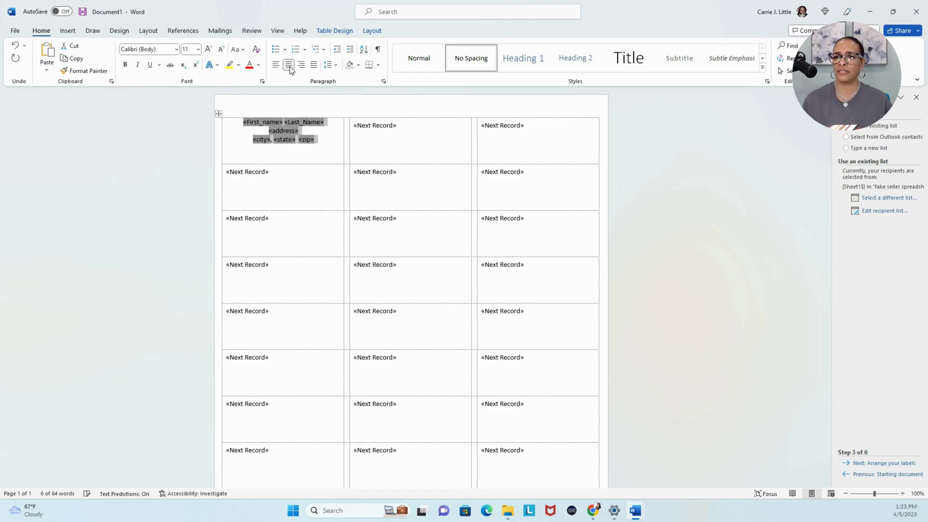
pyautogui.click(247, 123)
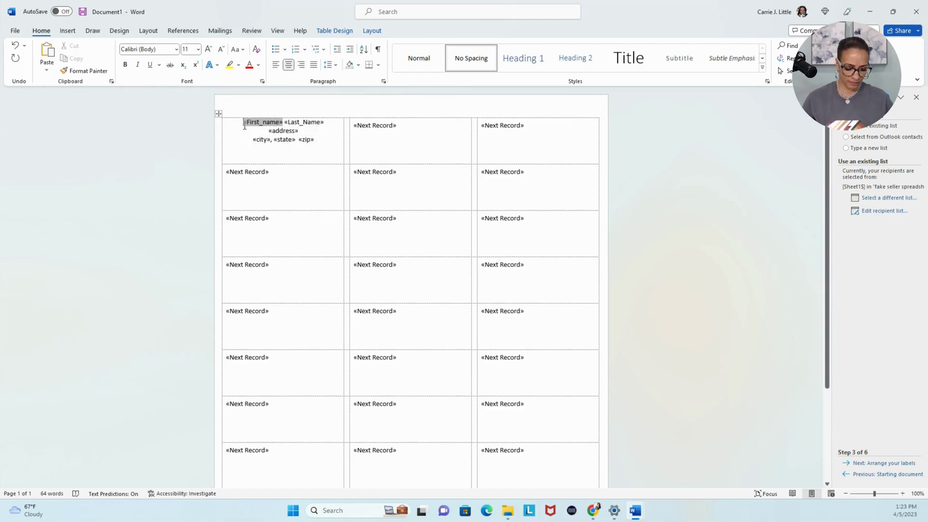
pyautogui.press('Return')
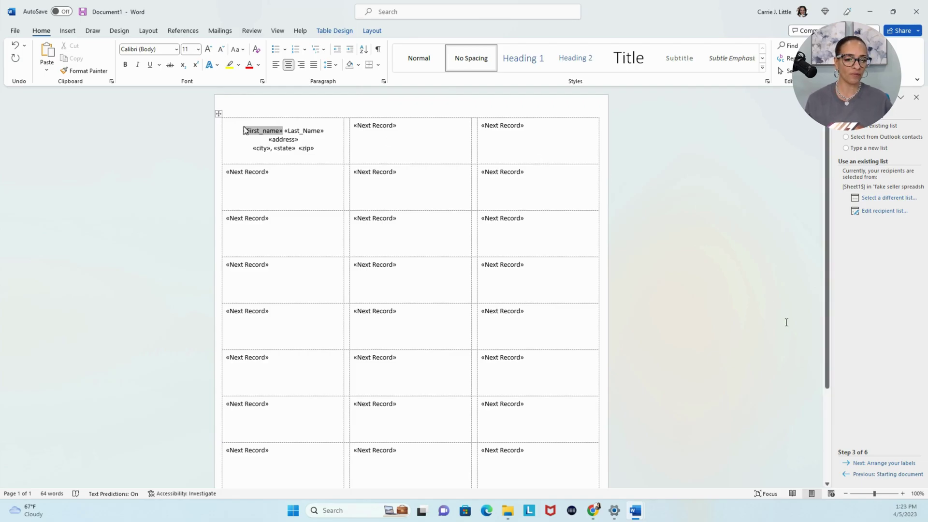
# Update all labels with the first label's layout, preview the five sellers' labels, and choose Edit individual labels.
pyautogui.click(871, 464)
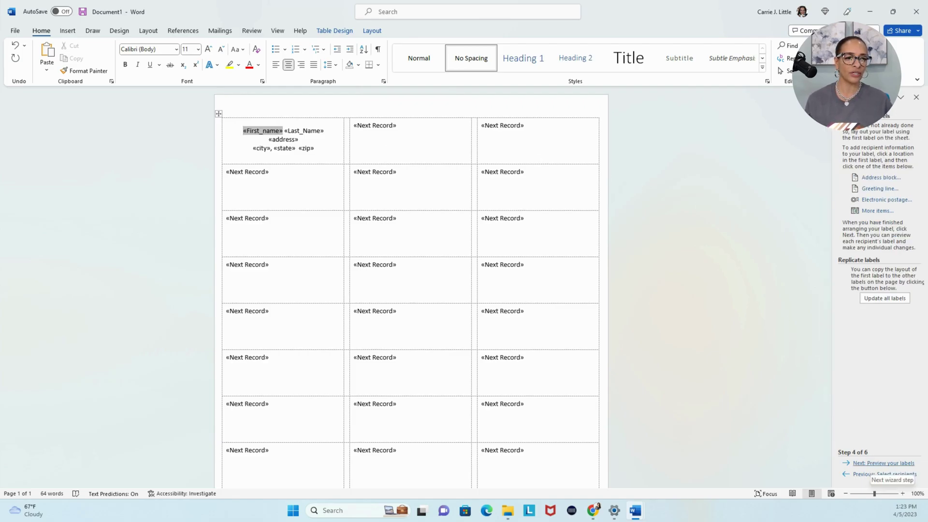
pyautogui.click(877, 299)
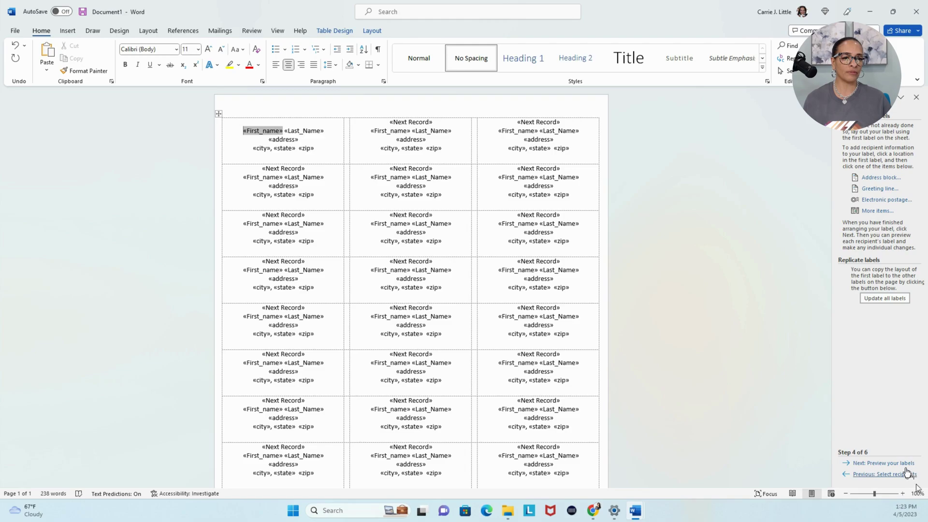
pyautogui.click(904, 463)
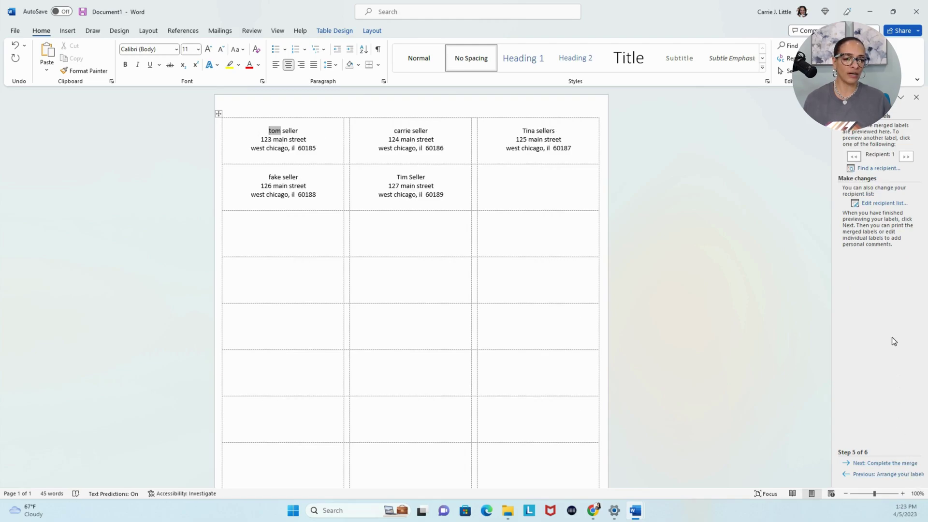
pyautogui.click(892, 463)
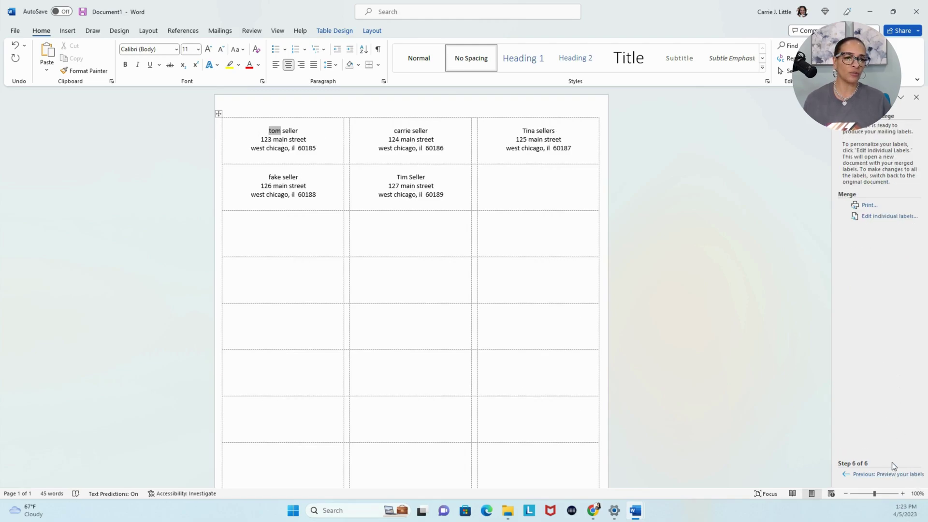
pyautogui.click(878, 217)
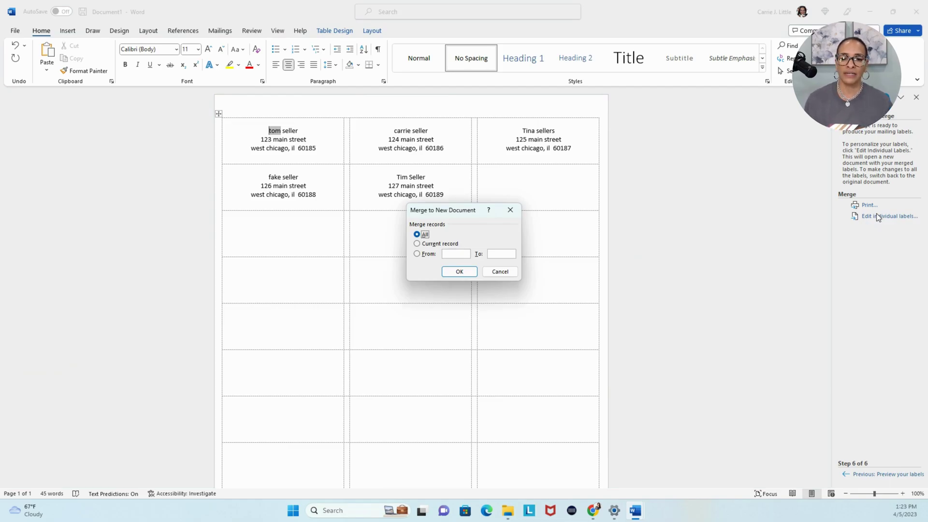
# Merge all records into a new labels document.
pyautogui.click(459, 271)
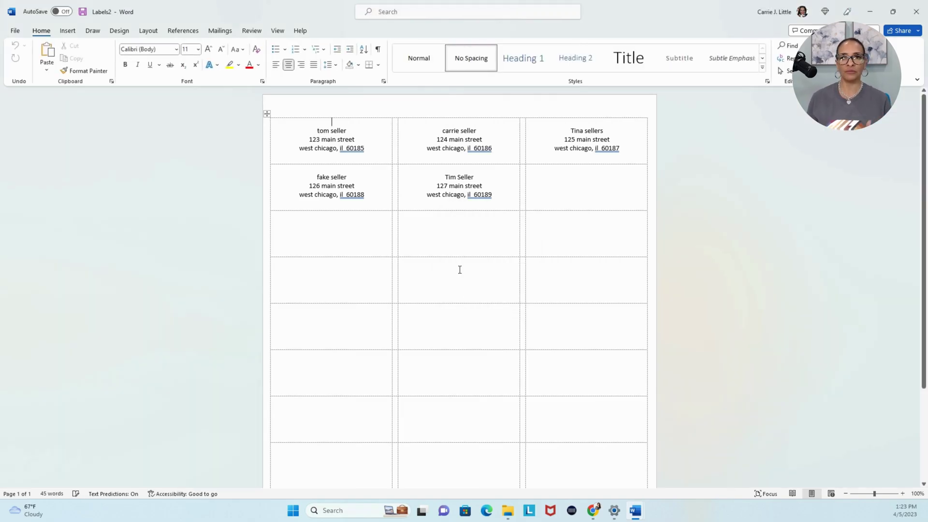